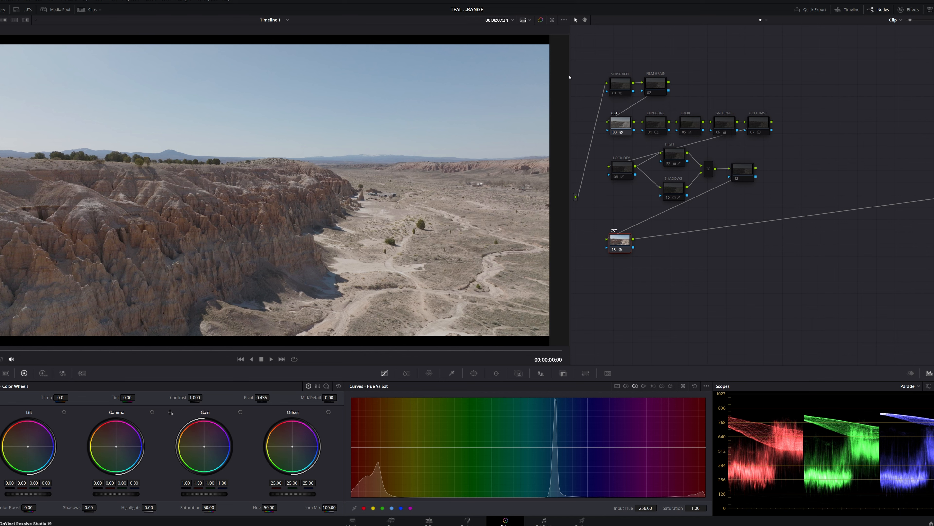
Step: Enable the EXPOSURE, SATURATION and CONTRAST nodes of the desert clip and save the project
{"action": "left_click", "coordinate": [659, 124]}
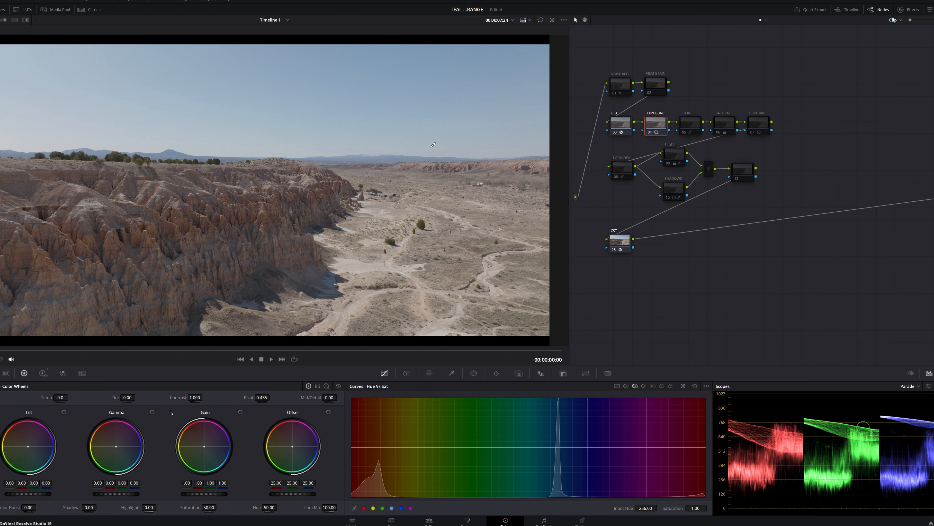
{"action": "left_click", "coordinate": [727, 119]}
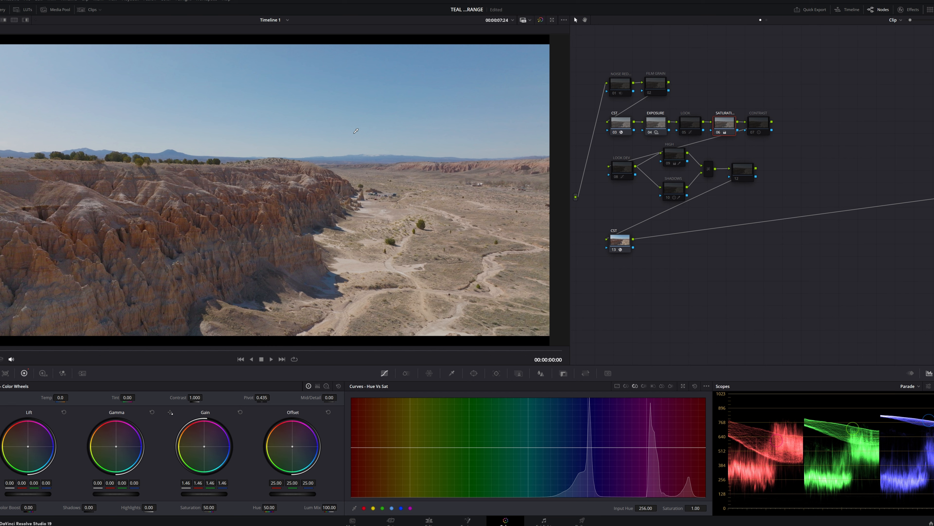
{"action": "left_click", "coordinate": [757, 124]}
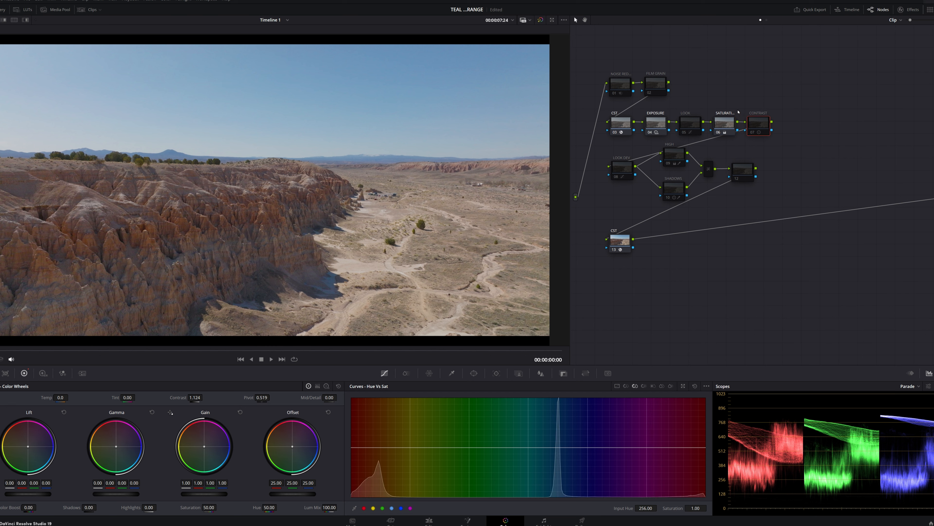
{"action": "key", "text": "ctrl+d"}
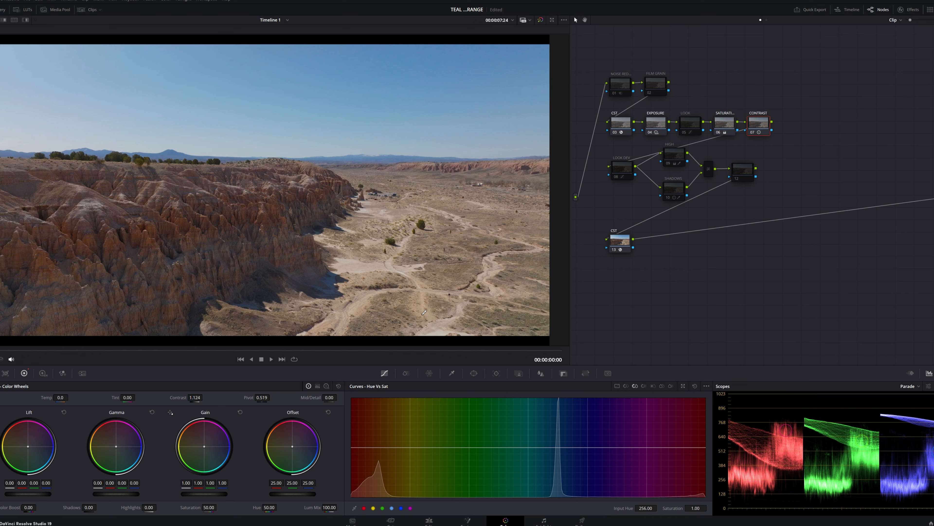
{"action": "key", "text": "ctrl+s"}
Step: Review the Custom and Hue Vs Hue curves, the HSL Qualifier and the Color Warper with the CONTRAST node selected
{"action": "left_click", "coordinate": [617, 385]}
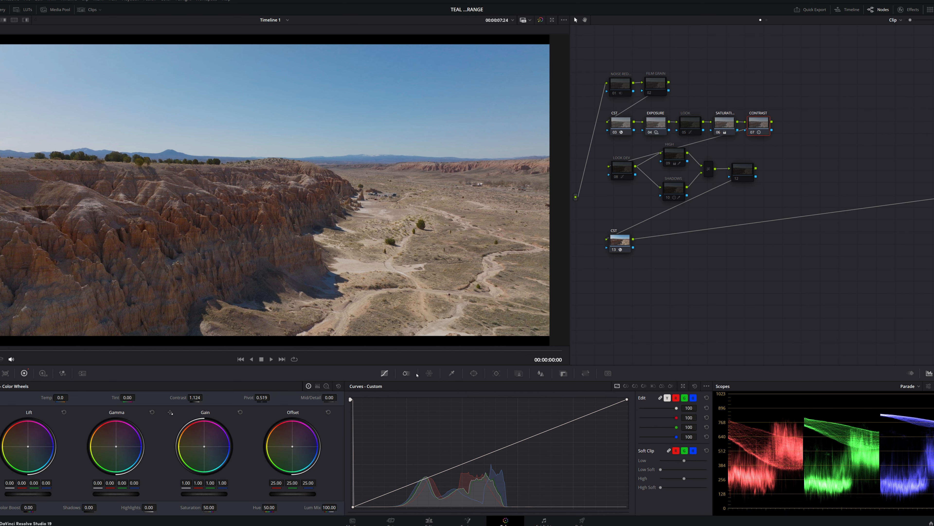
{"action": "left_click", "coordinate": [451, 373]}
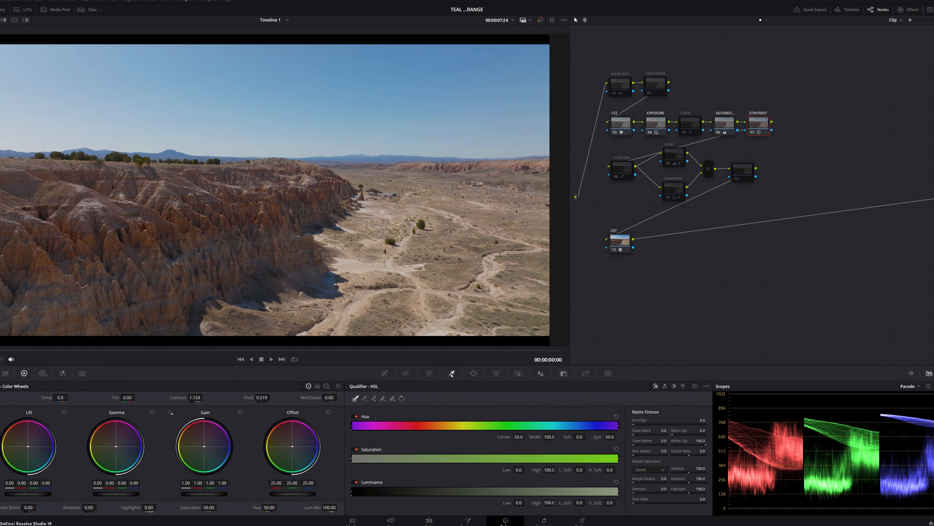
{"action": "left_click", "coordinate": [384, 373]}
{"action": "left_click", "coordinate": [626, 386]}
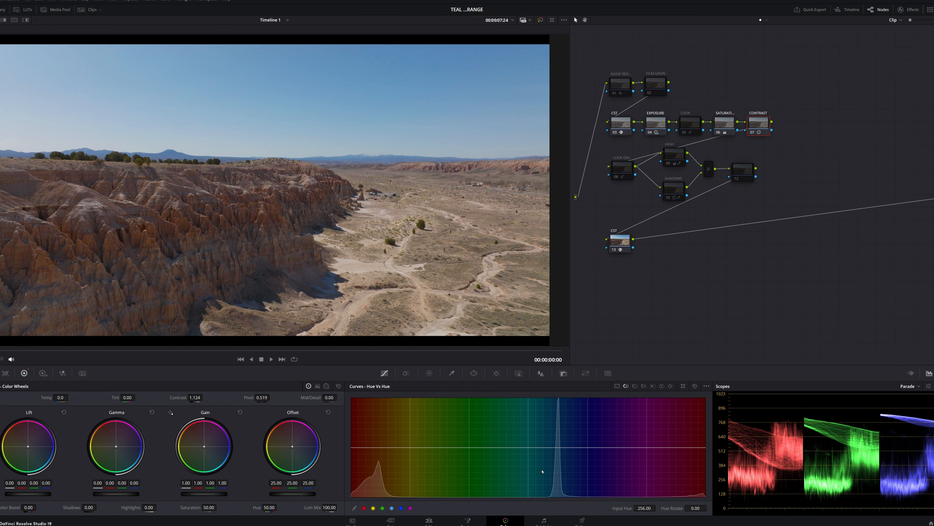
{"action": "left_click", "coordinate": [429, 372]}
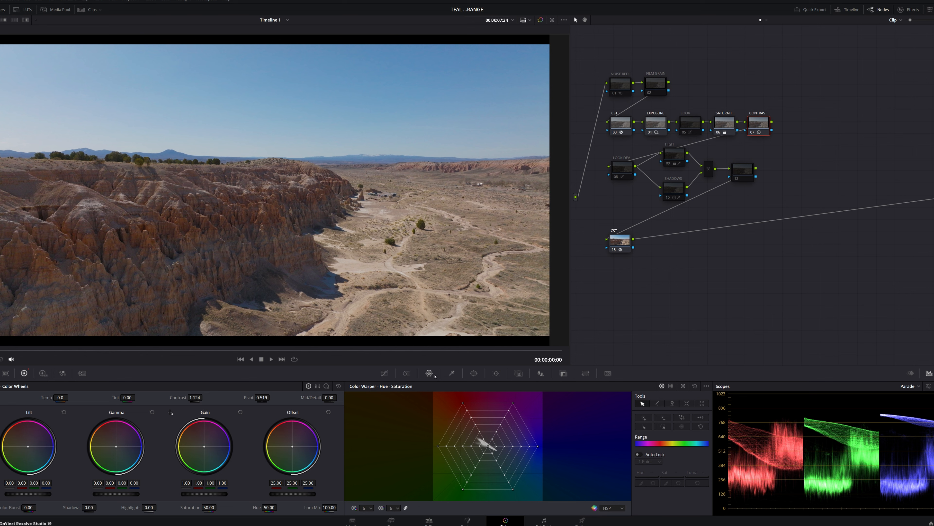
{"action": "left_click", "coordinate": [452, 373]}
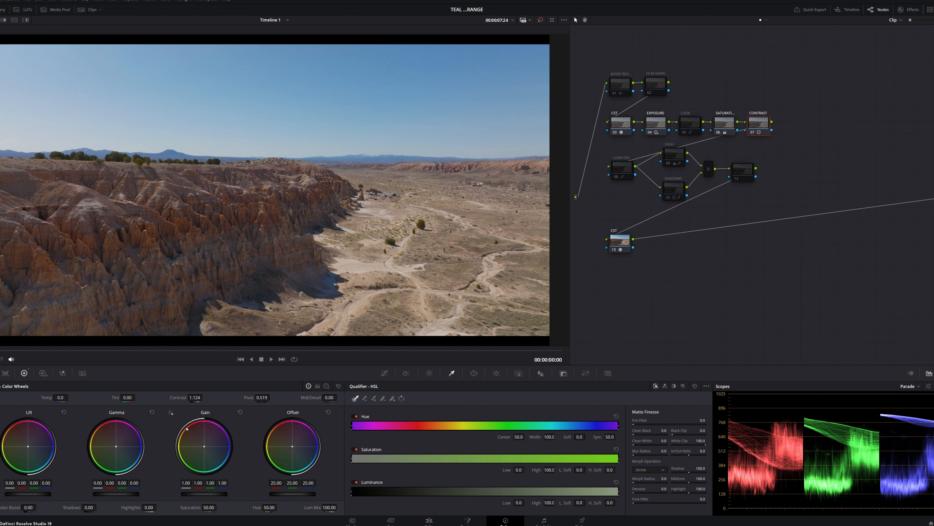
Step: Set the CONTRAST node's pivot to 0.561, show the EXPOSURE node's HDR color wheels and save the project
{"action": "mouse_move", "coordinate": [262, 397]}
{"action": "left_mouse_down"}
{"action": "mouse_move", "coordinate": [289, 397]}
{"action": "mouse_move", "coordinate": [272, 397]}
{"action": "left_mouse_up"}
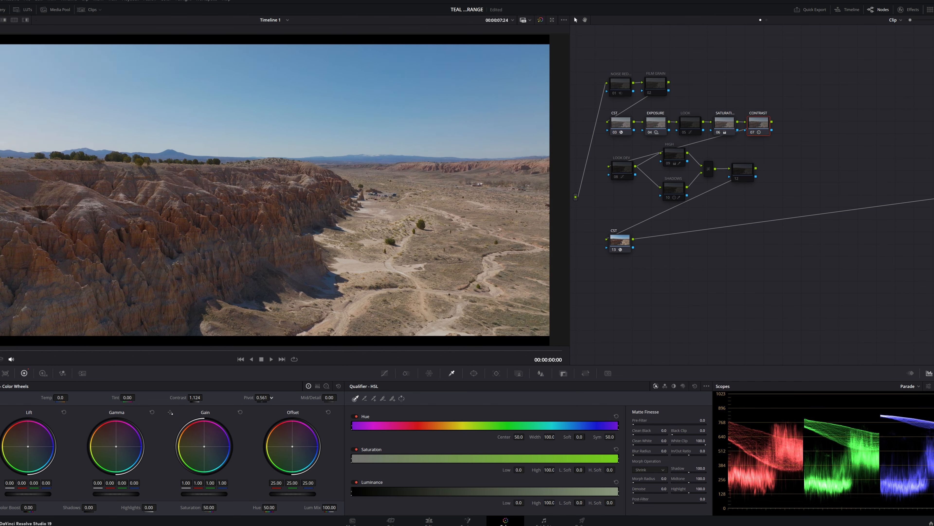
{"action": "left_click", "coordinate": [656, 123]}
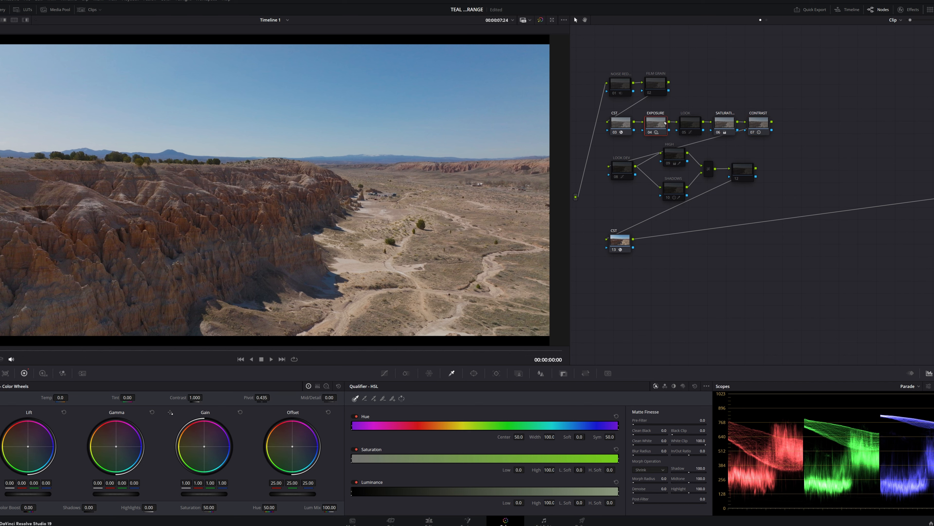
{"action": "left_click", "coordinate": [43, 373]}
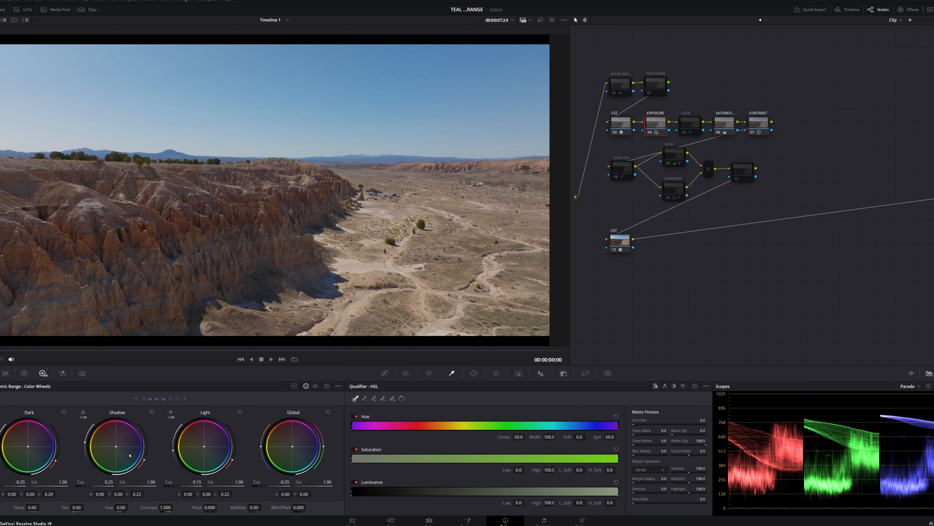
{"action": "key", "text": "ctrl+s"}
Step: Enable the LOOK and LOOK DEV nodes and review LOOK DEV's Hue Vs Hue, Hue Vs Sat and Hue Vs Lum curves
{"action": "left_click", "coordinate": [689, 122]}
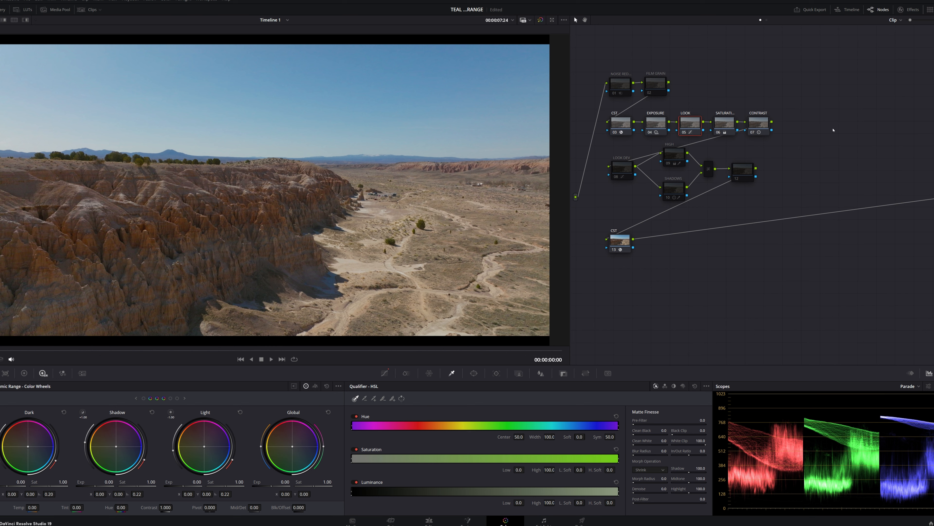
{"action": "left_click", "coordinate": [625, 166]}
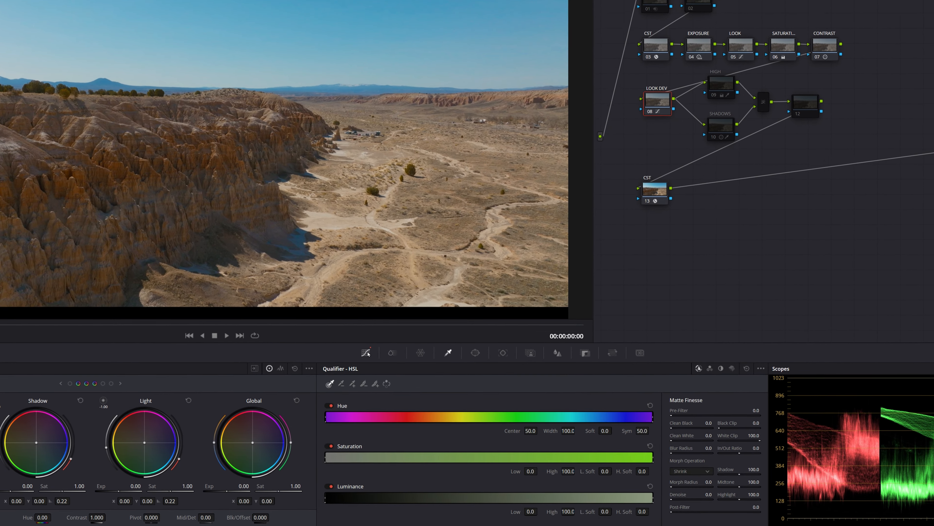
{"action": "left_click", "coordinate": [384, 372]}
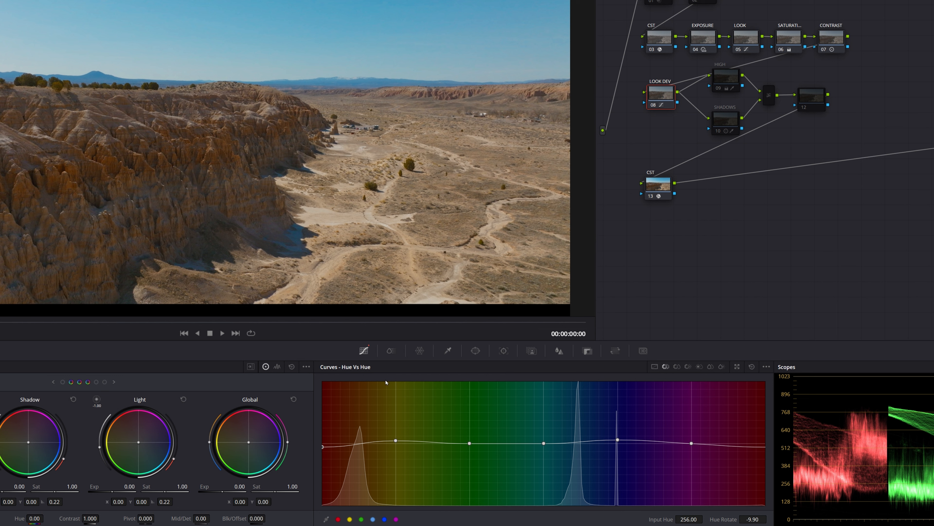
{"action": "left_click", "coordinate": [679, 369]}
{"action": "left_click", "coordinate": [666, 367]}
{"action": "left_click", "coordinate": [677, 367]}
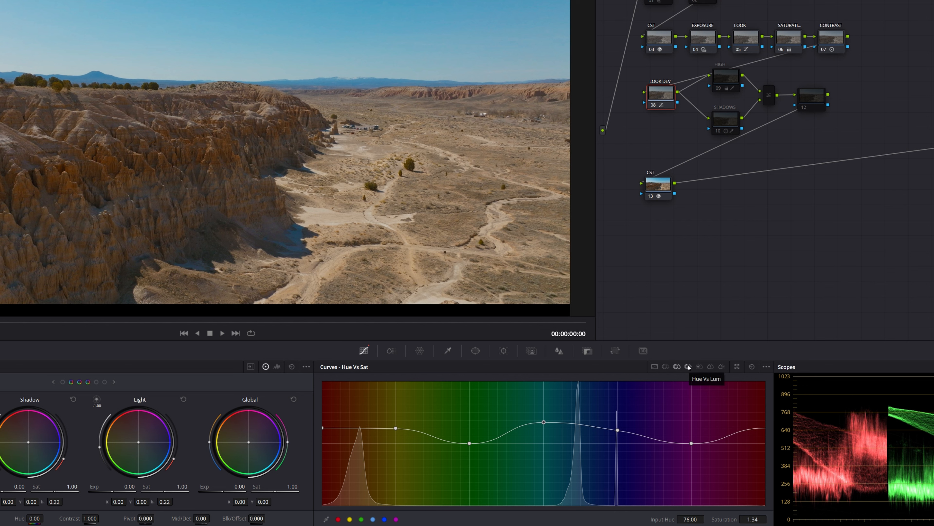
{"action": "left_click", "coordinate": [688, 367]}
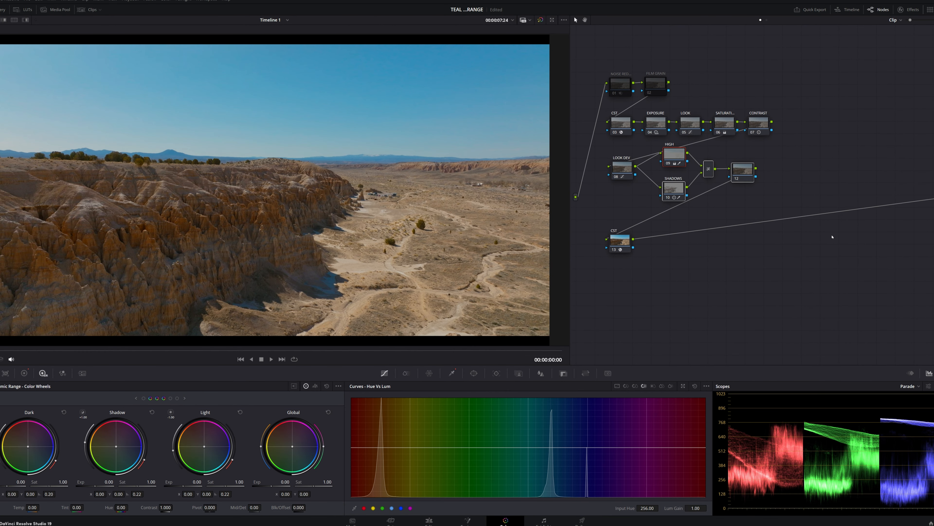
Step: Inspect the area isolated by the HIGH node in Highlight view with the viewer enlarged, and return to the normal layout
{"action": "key", "text": "shift+h"}
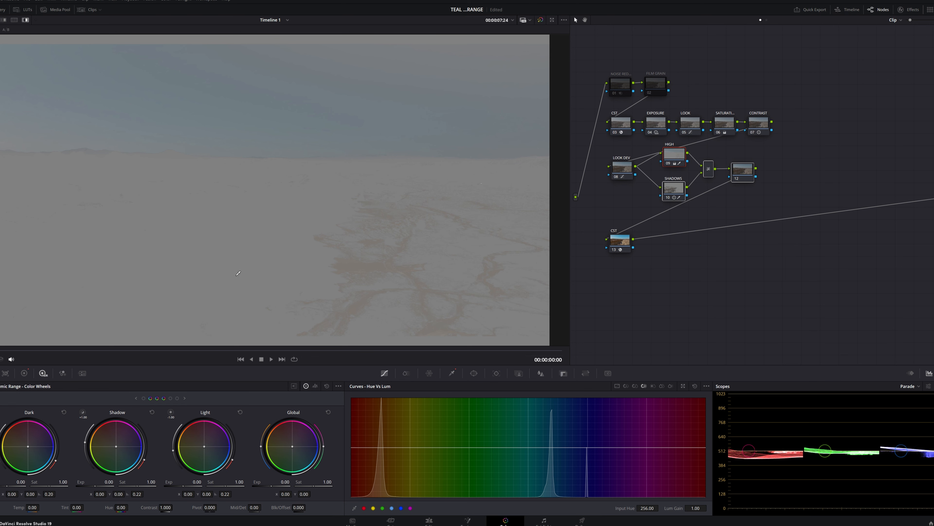
{"action": "key", "text": "alt+f"}
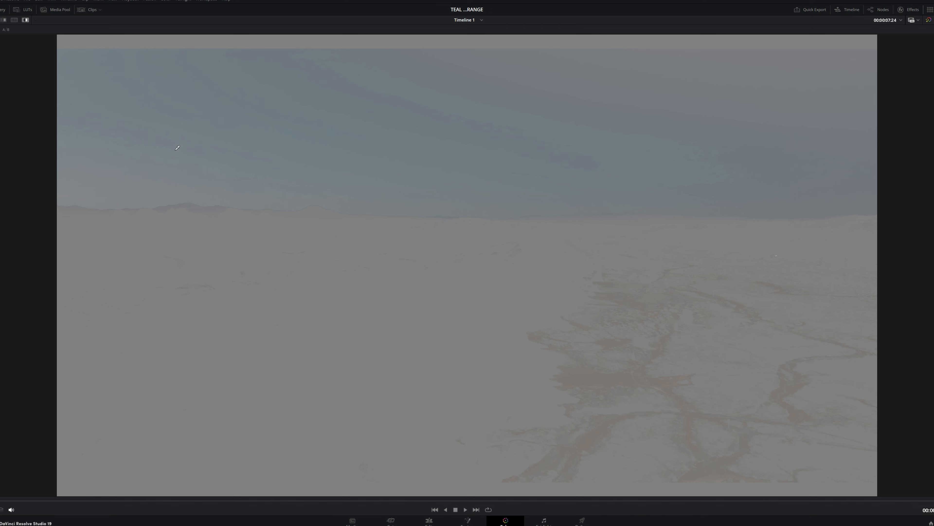
{"action": "key", "text": "shift+h"}
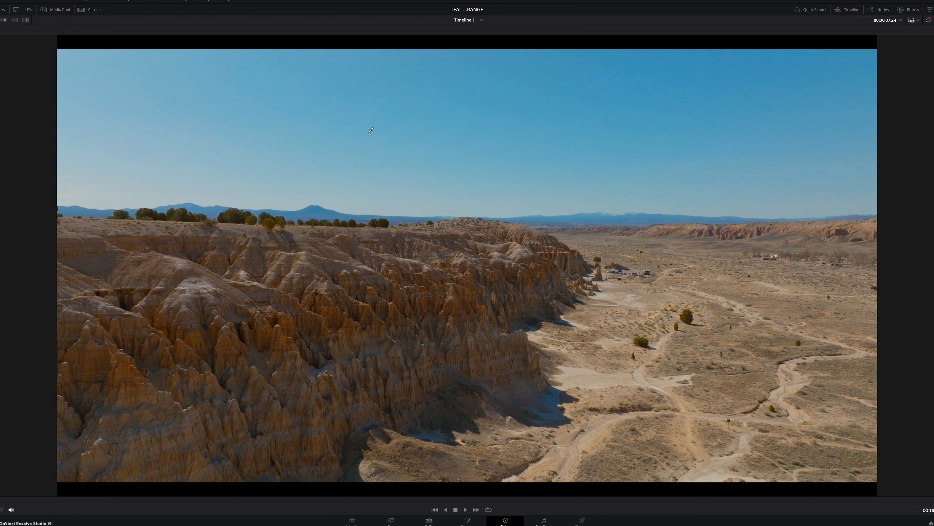
{"action": "key", "text": "alt+f"}
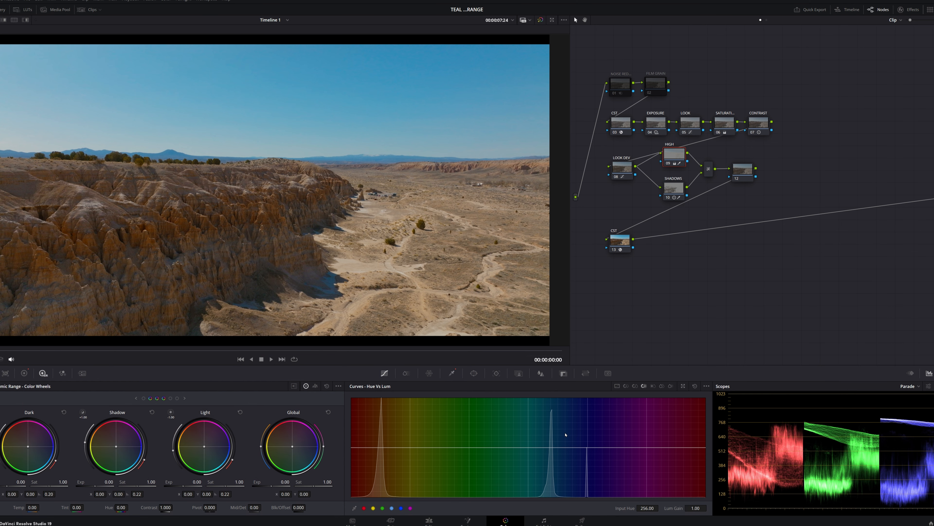
Step: Review the HIGH node's primary color wheels and the SHADOWS node's Log wheels
{"action": "left_click", "coordinate": [24, 373]}
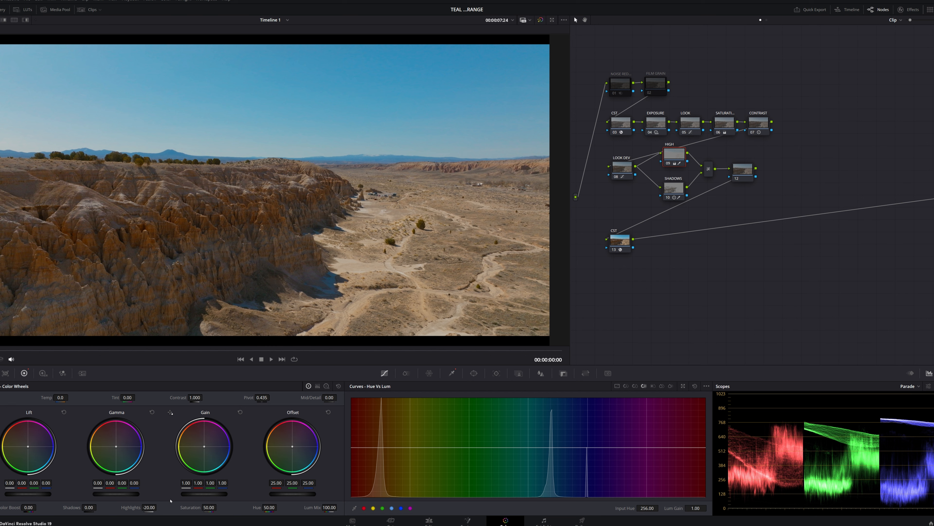
{"action": "left_click", "coordinate": [669, 187]}
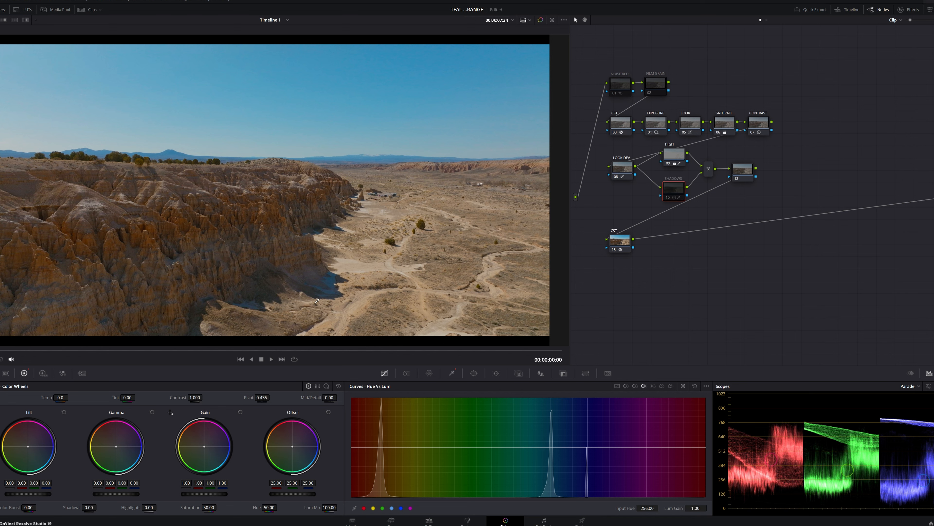
{"action": "left_click", "coordinate": [326, 386]}
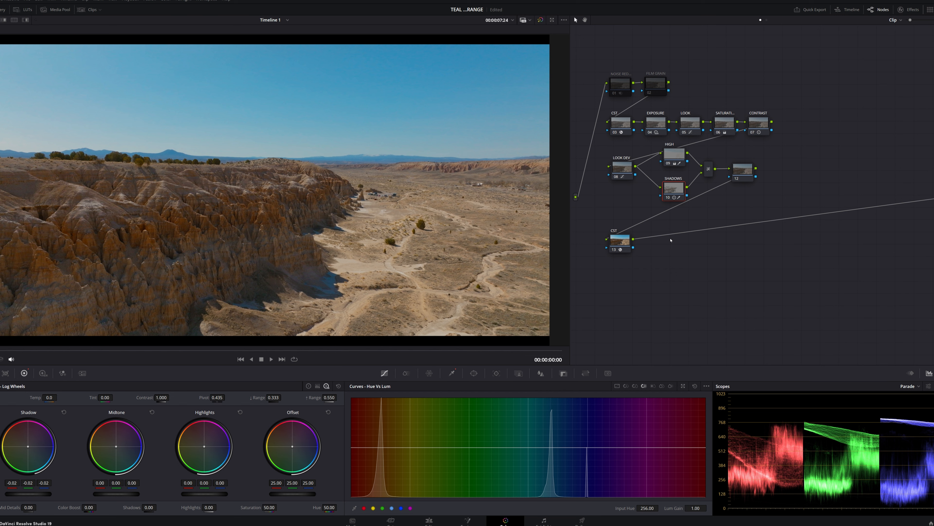
Step: Compare the clip's current grade version with the next one and switch to the next version
{"action": "key", "text": "ctrl+n"}
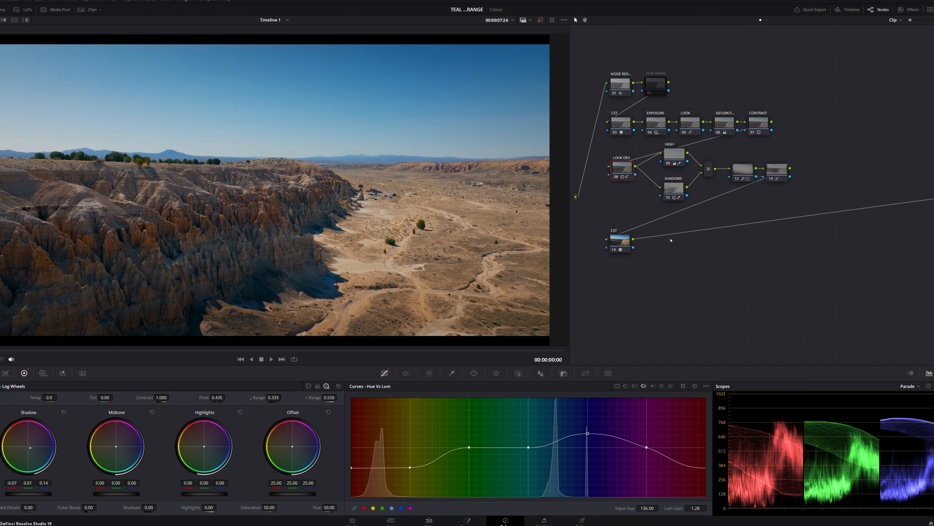
{"action": "key", "text": "ctrl+b"}
{"action": "key", "text": "ctrl+n"}
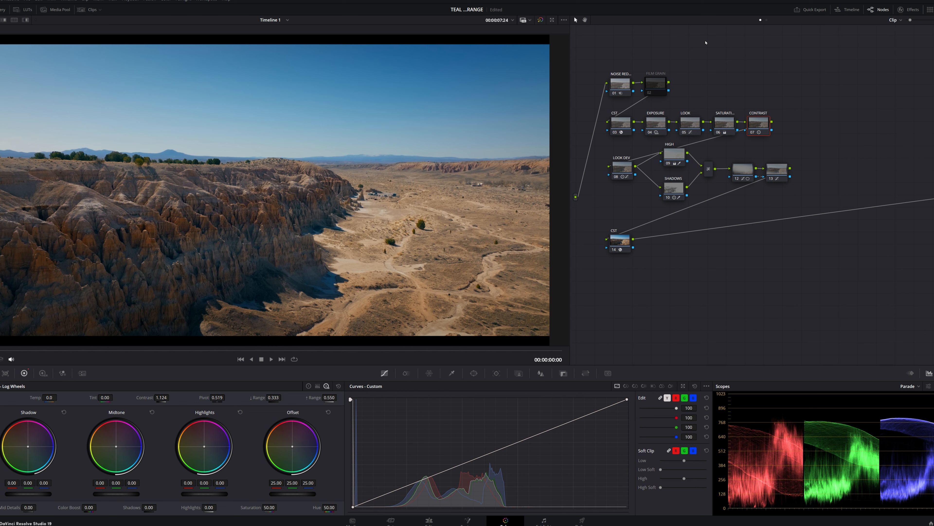
Step: Compare the picture with nodes 12 and 13 repeatedly disabled and enabled, leaving both enabled
{"action": "left_click_drag", "start_coordinate": [803, 187], "coordinate": [736, 165]}
{"action": "left_click", "coordinate": [743, 171]}
{"action": "key", "text": "ctrl+d"}
{"action": "key", "text": "ctrl+d"}
{"action": "key", "text": "ctrl+d"}
{"action": "key", "text": "ctrl+d"}
{"action": "key", "text": "ctrl+d"}
{"action": "key", "text": "ctrl+d"}
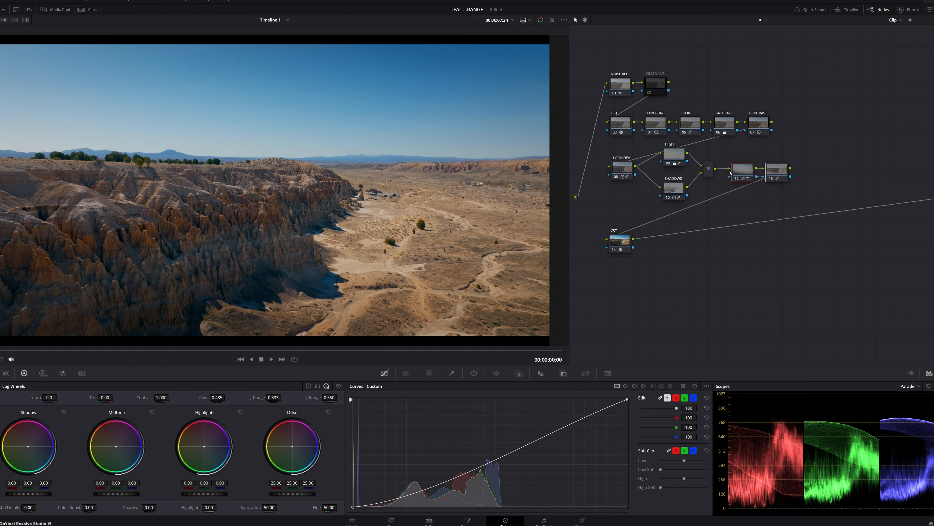
{"action": "key", "text": "ctrl+d"}
{"action": "key", "text": "ctrl+d"}
{"action": "key", "text": "ctrl+d"}
{"action": "key", "text": "ctrl+d"}
{"action": "key", "text": "ctrl+d"}
{"action": "key", "text": "ctrl+d"}
{"action": "key", "text": "ctrl+d"}
Step: Shift the LOOK DEV node's Log shadow wheel to -0.06, 0.01, 0.08 and show its Hue Vs Sat curve
{"action": "left_click", "coordinate": [625, 169]}
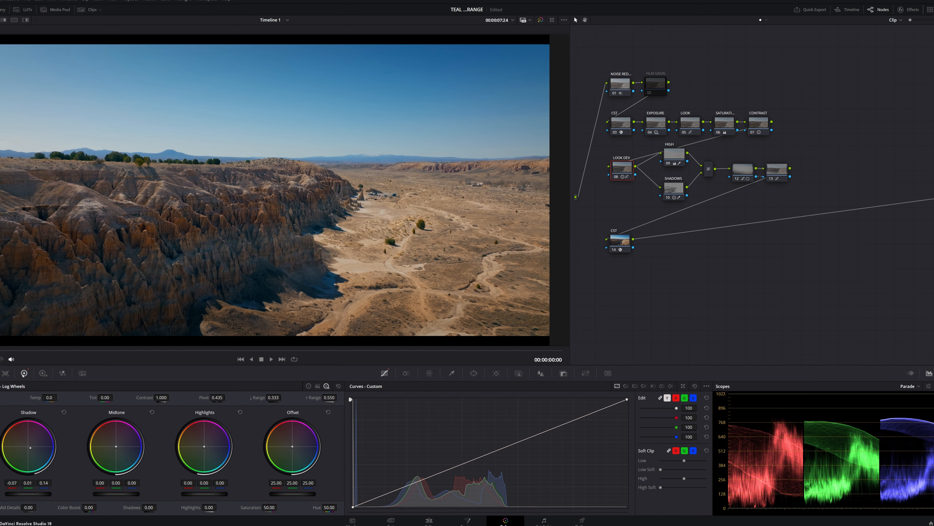
{"action": "key", "text": "ctrl+s"}
{"action": "left_click_drag", "start_coordinate": [29, 448], "coordinate": [30, 448]}
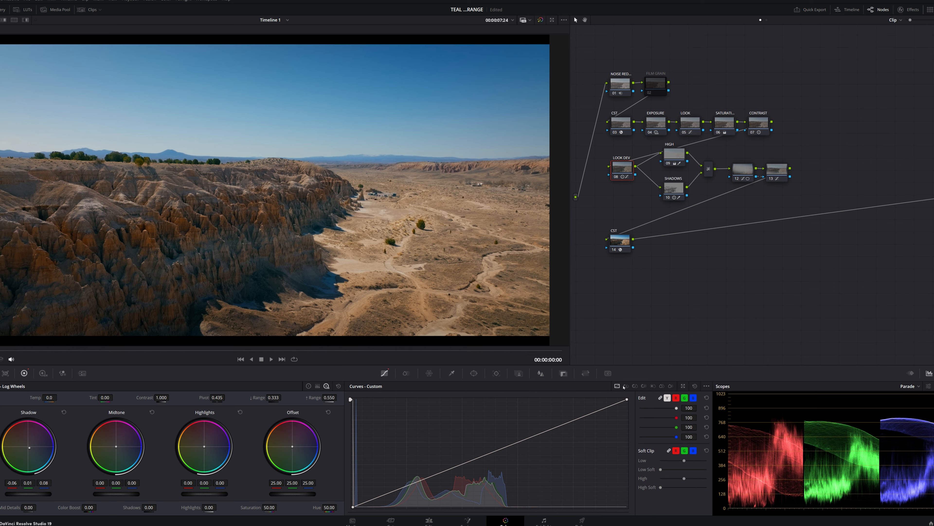
{"action": "left_click", "coordinate": [635, 386]}
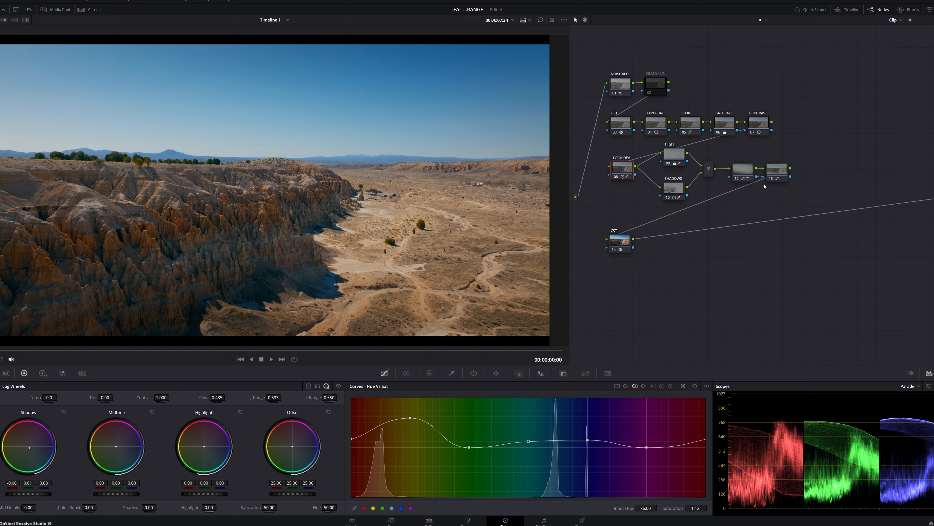
Step: Check the SATURATION node's primary color wheels and compare the picture with nodes 12 and 13 disabled and enabled
{"action": "left_click", "coordinate": [724, 117]}
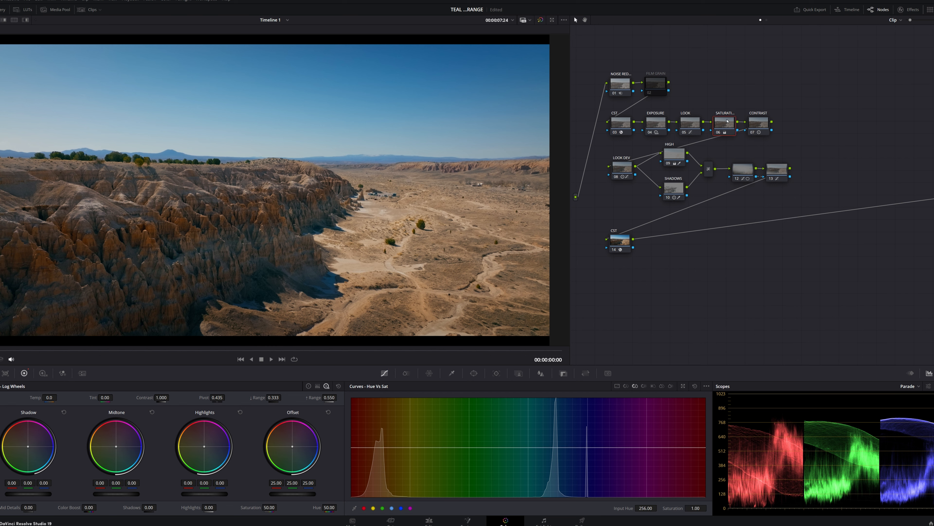
{"action": "left_click", "coordinate": [308, 386]}
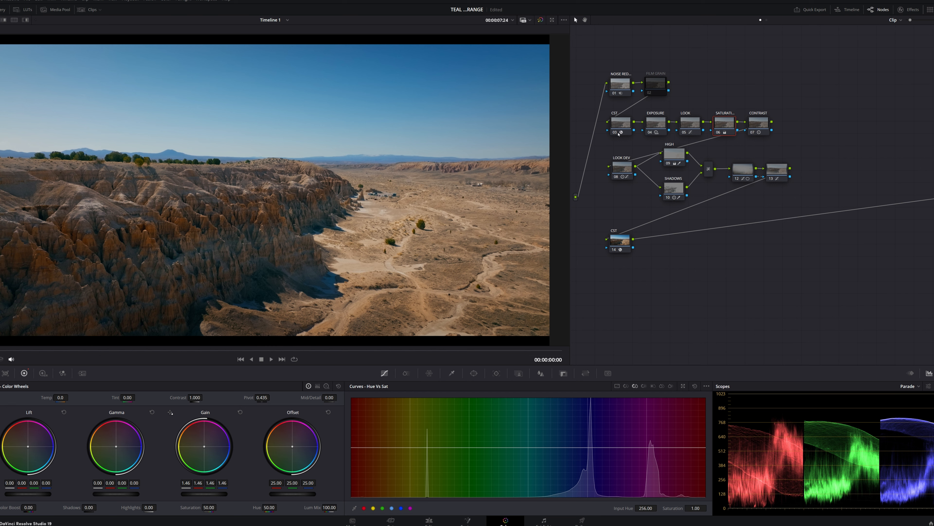
{"action": "left_click", "coordinate": [743, 170]}
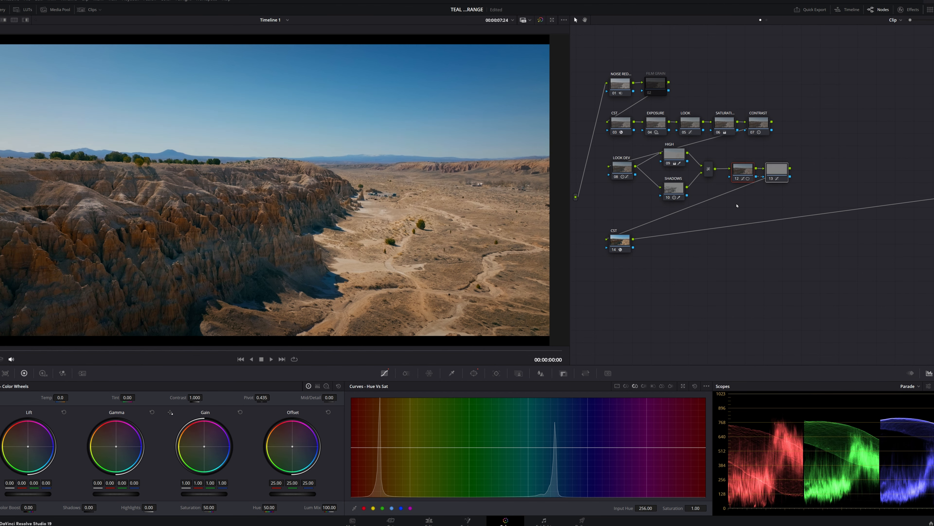
{"action": "key", "text": "ctrl+d"}
{"action": "key", "text": "ctrl+d"}
Step: Switch the clip to the next grade version and select the node after the layer mixer
{"action": "key", "text": "ctrl+n"}
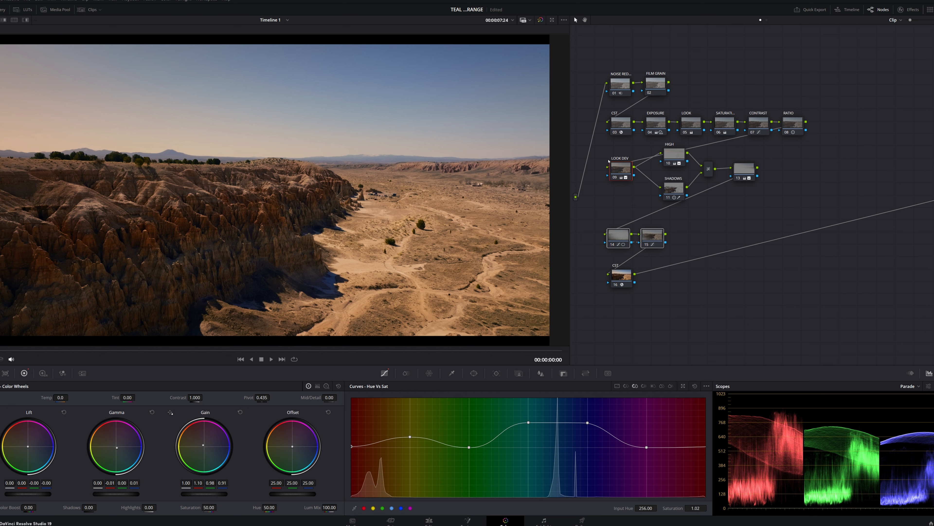
{"action": "left_click", "coordinate": [748, 169]}
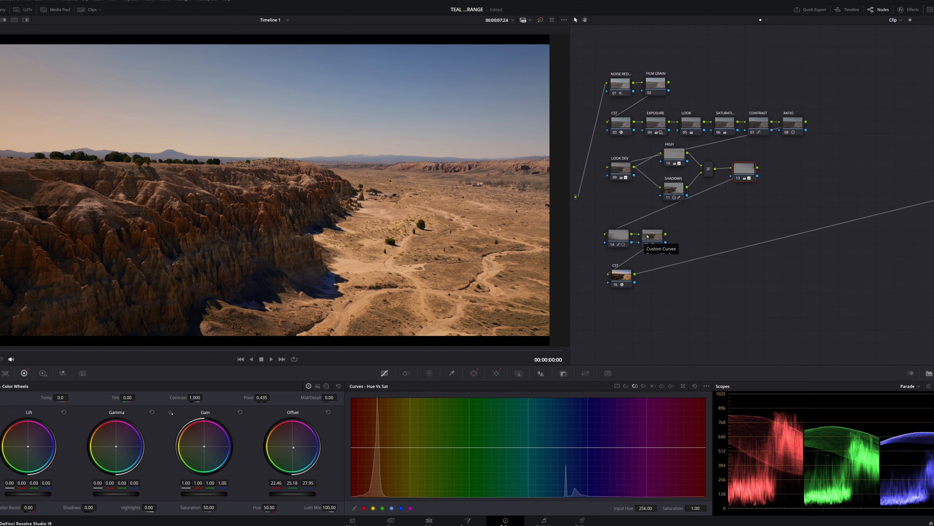
Step: Show the CONTRAST node's custom curve and compare the picture with that node repeatedly disabled and enabled
{"action": "left_click", "coordinate": [617, 386]}
{"action": "left_click", "coordinate": [758, 125]}
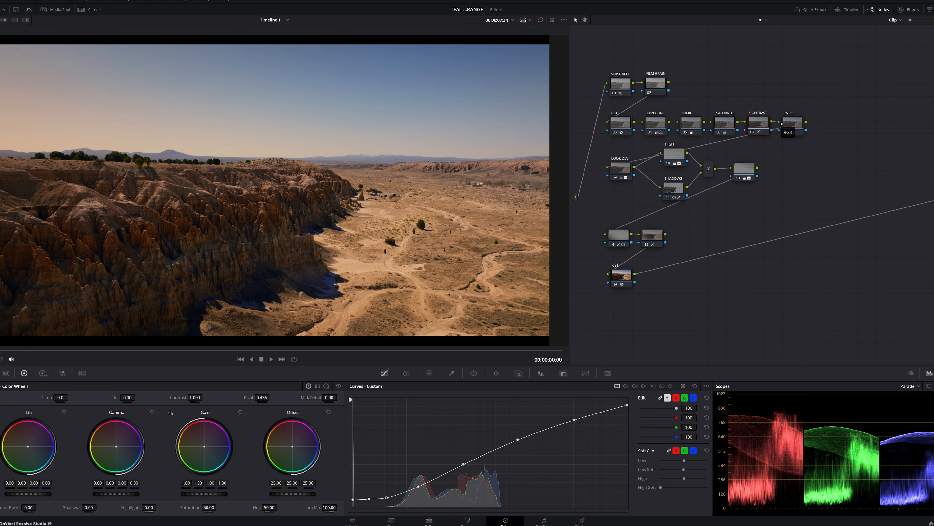
{"action": "key", "text": "ctrl+d"}
{"action": "key", "text": "ctrl+d"}
{"action": "key", "text": "ctrl+d"}
{"action": "key", "text": "ctrl+d"}
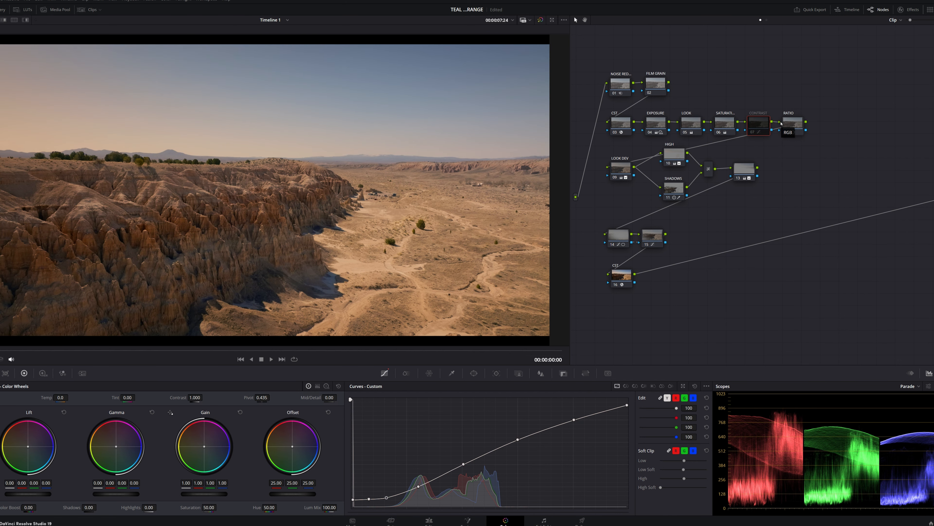
{"action": "key", "text": "ctrl+d"}
{"action": "key", "text": "ctrl+d"}
{"action": "key", "text": "ctrl+d"}
{"action": "key", "text": "ctrl+d"}
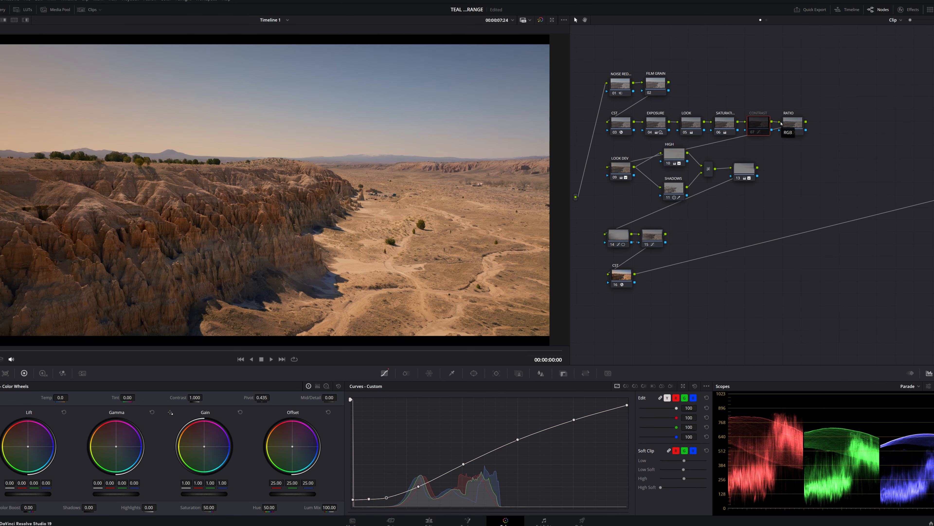
{"action": "key", "text": "ctrl+d"}
{"action": "key", "text": "ctrl+d"}
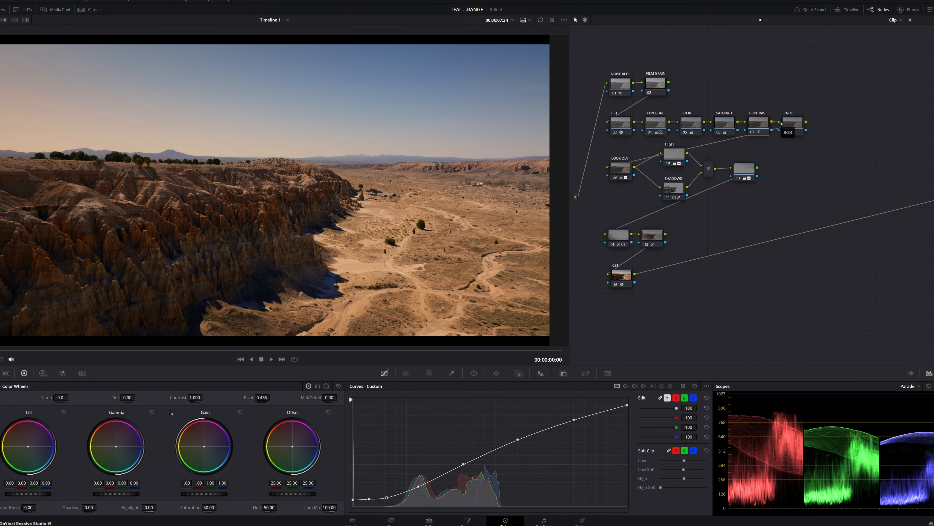
{"action": "key", "text": "ctrl+n"}
{"action": "key", "text": "ctrl+n"}
{"action": "key", "text": "ctrl+s"}
Step: Test the RATIO node's contrast at 0.780 against the cliff shadows, and settle it at 0.884
{"action": "left_click", "coordinate": [785, 126]}
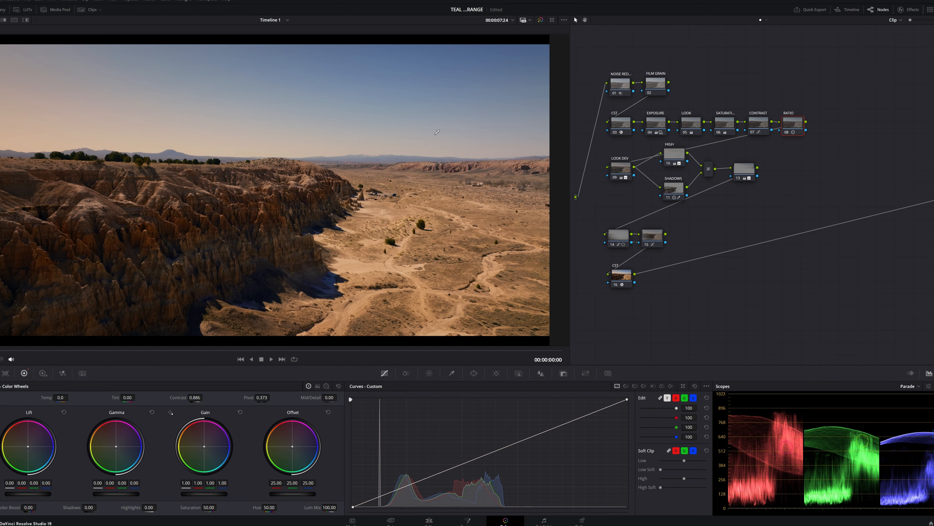
{"action": "scroll", "coordinate": [265, 202], "scroll_direction": "up", "scroll_amount": 3}
{"action": "left_click_drag", "start_coordinate": [339, 179], "coordinate": [345, 108]}
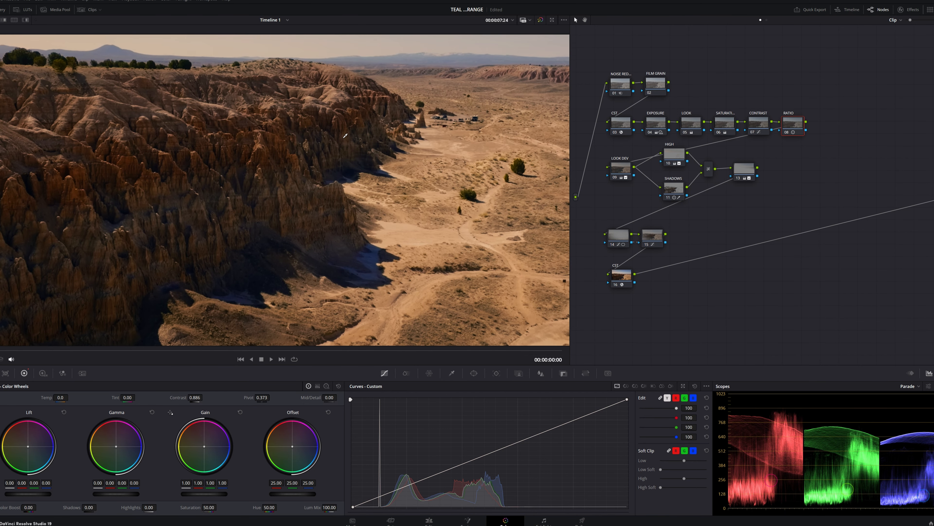
{"action": "left_click_drag", "start_coordinate": [195, 397], "coordinate": [174, 397]}
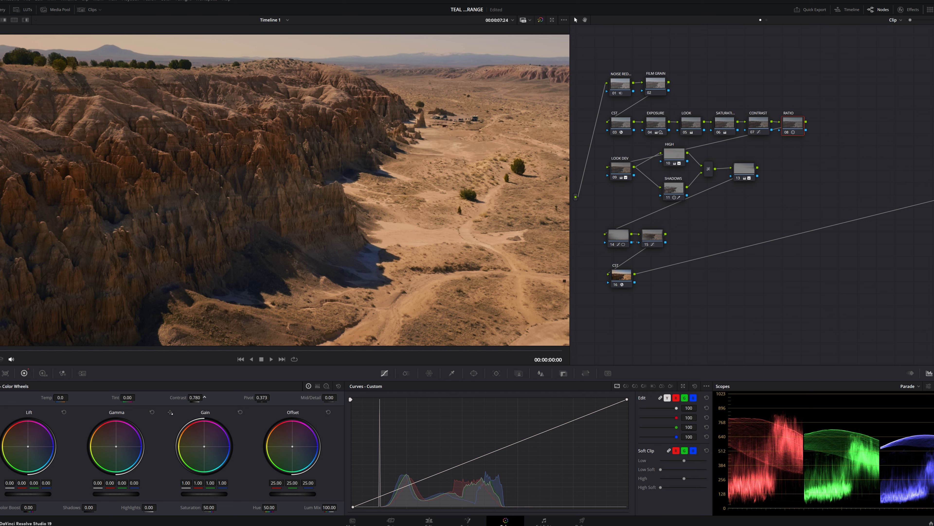
{"action": "left_click_drag", "start_coordinate": [266, 398], "coordinate": [241, 397]}
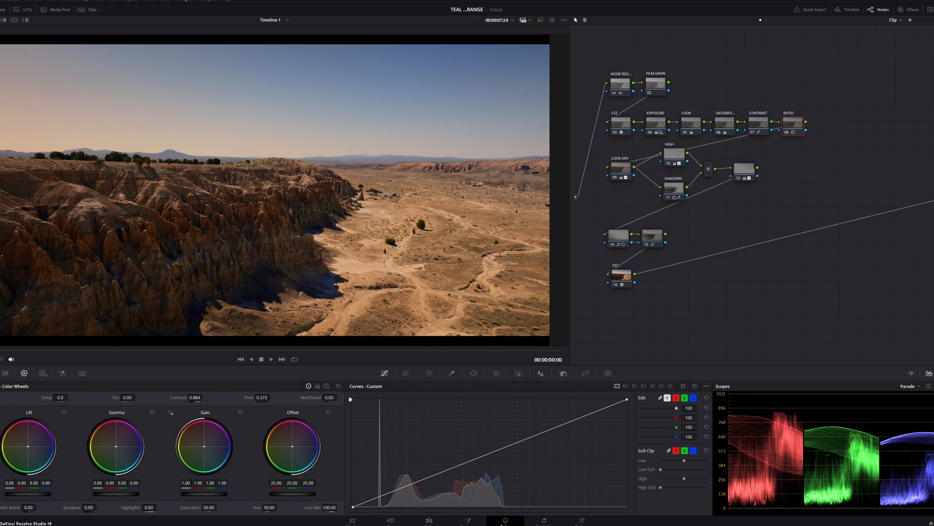
Step: Compare the picture with the LOOK DEV node disabled and enabled, leaving it enabled
{"action": "left_click", "coordinate": [619, 161]}
{"action": "mouse_move", "coordinate": [616, 178]}
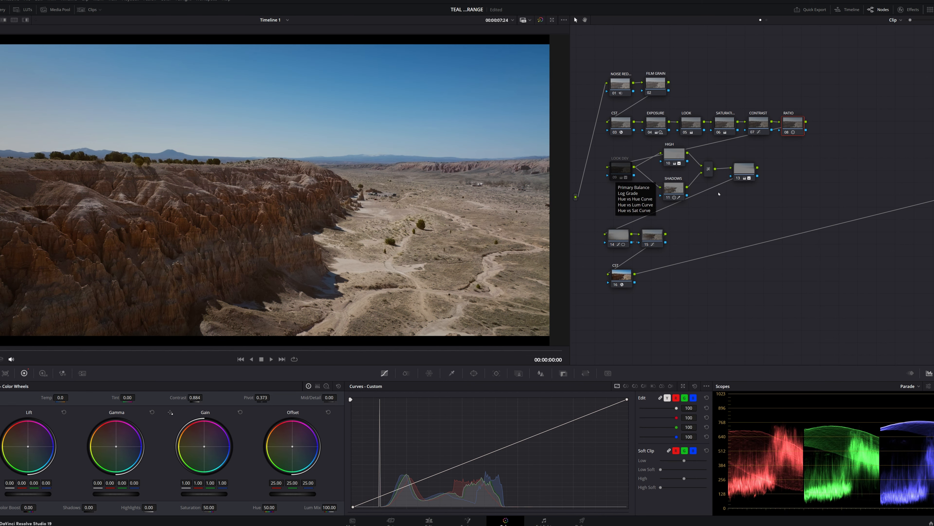
{"action": "key", "text": "ctrl+n"}
{"action": "key", "text": "ctrl+b"}
{"action": "left_click", "coordinate": [618, 178]}
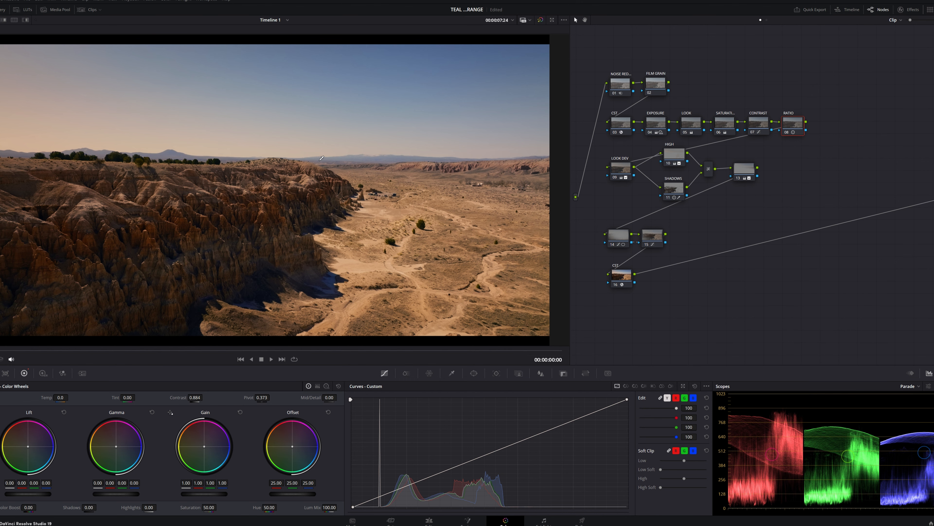
Step: Reset the LOOK DEV node's Gamma wheel and shift its red, green and blue to -0.01, 0.00 and 0.01
{"action": "left_click", "coordinate": [622, 170]}
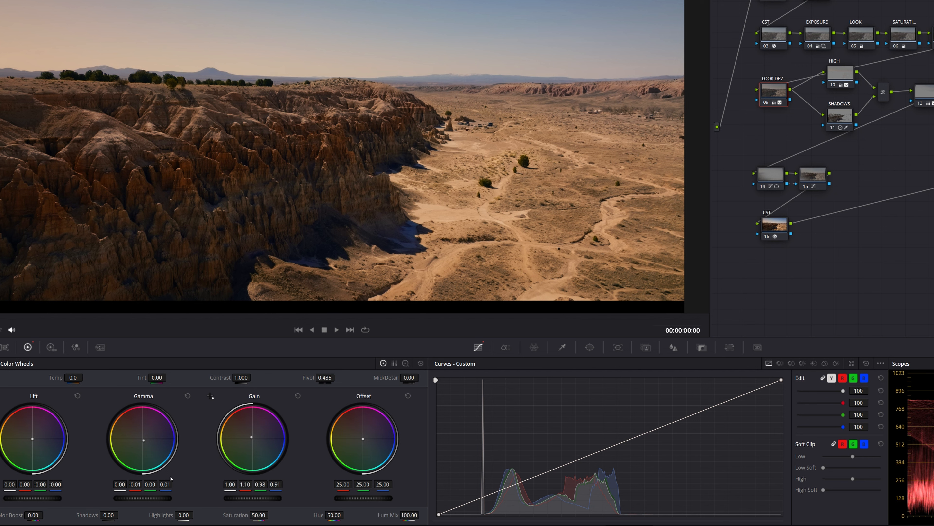
{"action": "left_click", "coordinate": [188, 396]}
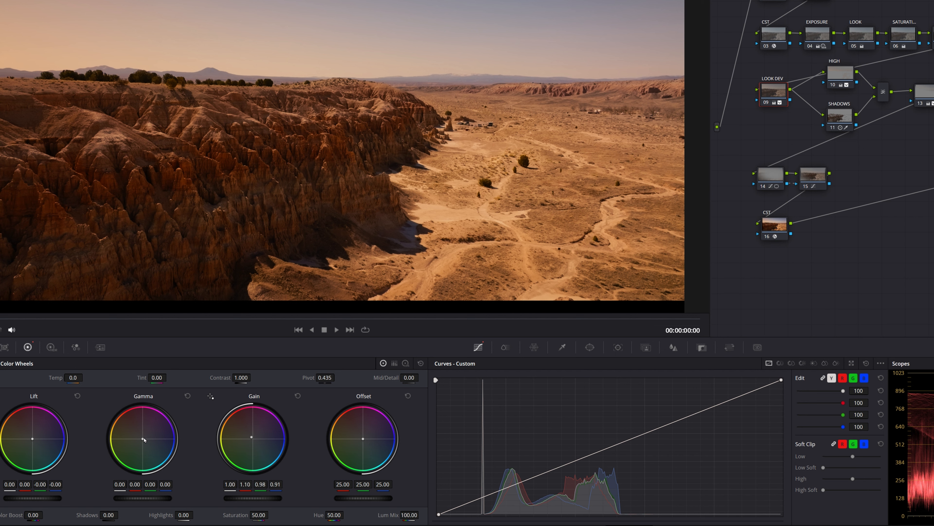
{"action": "left_click_drag", "start_coordinate": [143, 438], "coordinate": [144, 441]}
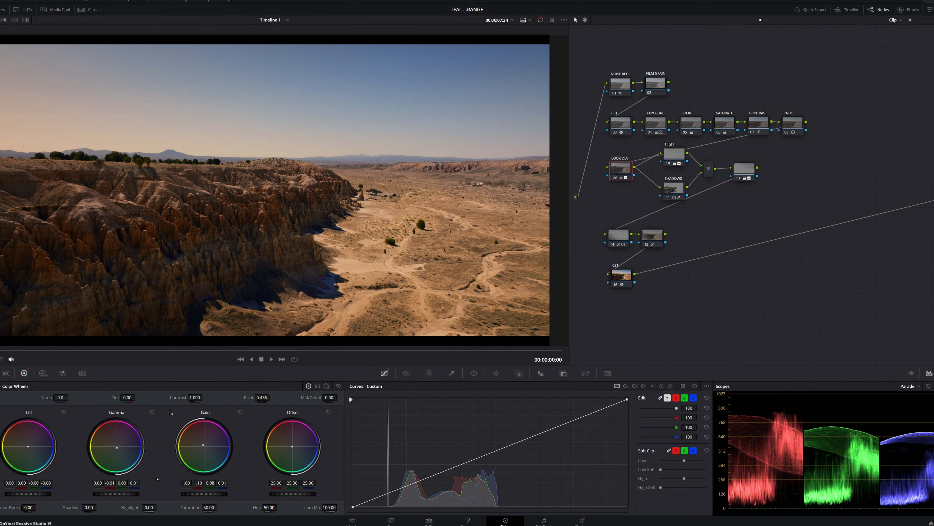
Step: Flip back and forth between the drone clip's grade versions to compare the looks
{"action": "key", "text": "ctrl+b"}
{"action": "key", "text": "ctrl+n"}
{"action": "key", "text": "ctrl+b"}
{"action": "key", "text": "ctrl+n"}
Step: Inspect node 13's gradient window over the sky with Highlight on, and compare the picture with and without that node
{"action": "left_click", "coordinate": [735, 165]}
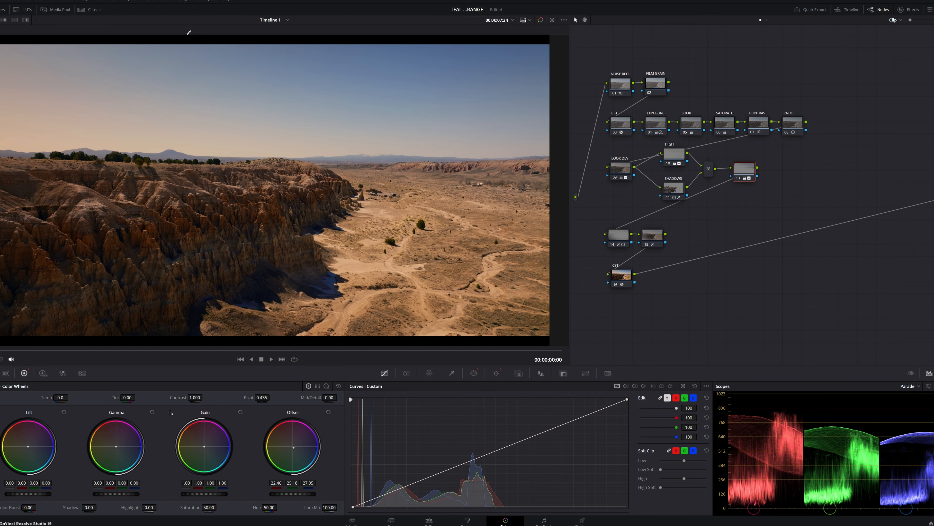
{"action": "left_click", "coordinate": [475, 374]}
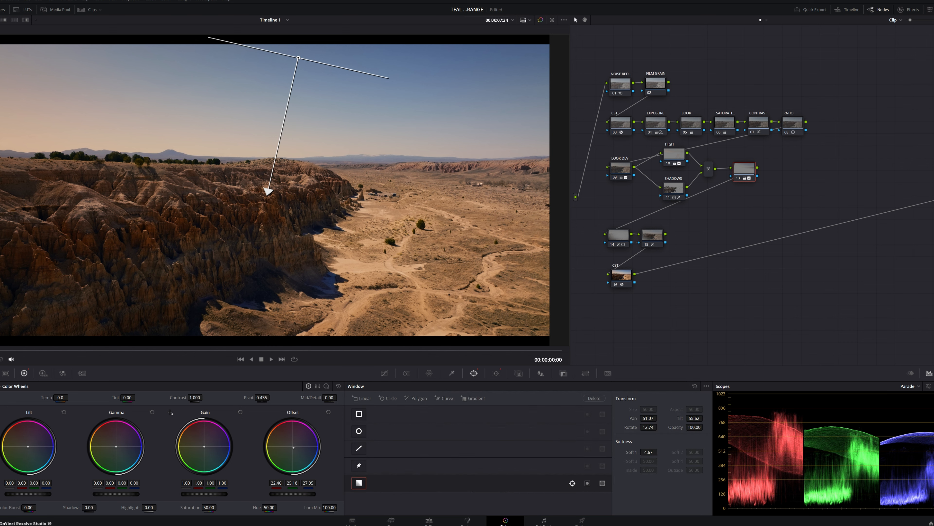
{"action": "key", "text": "shift+h"}
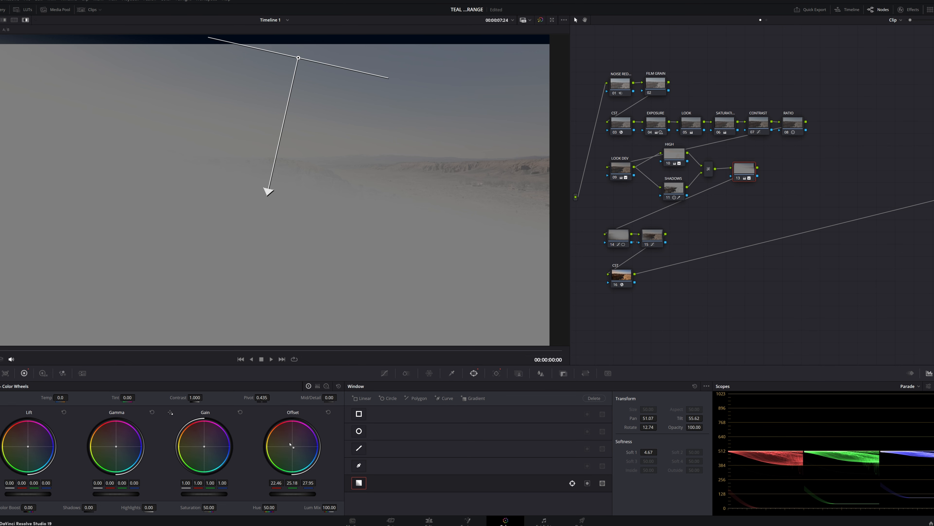
{"action": "key", "text": "shift+h"}
{"action": "key", "text": "ctrl+d"}
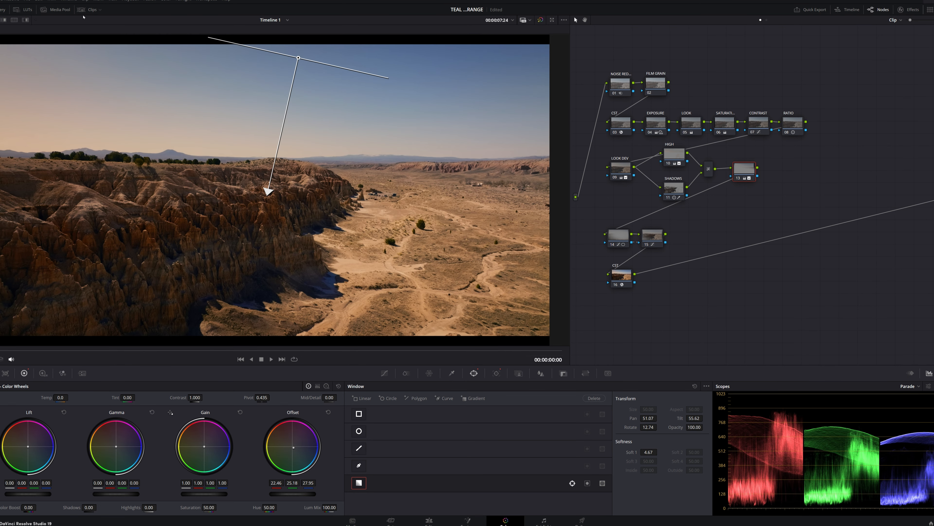
{"action": "key", "text": "ctrl+d"}
Step: Check node 14's circular window and custom curve, and compare the drone clip with its other grade version
{"action": "left_click", "coordinate": [623, 242]}
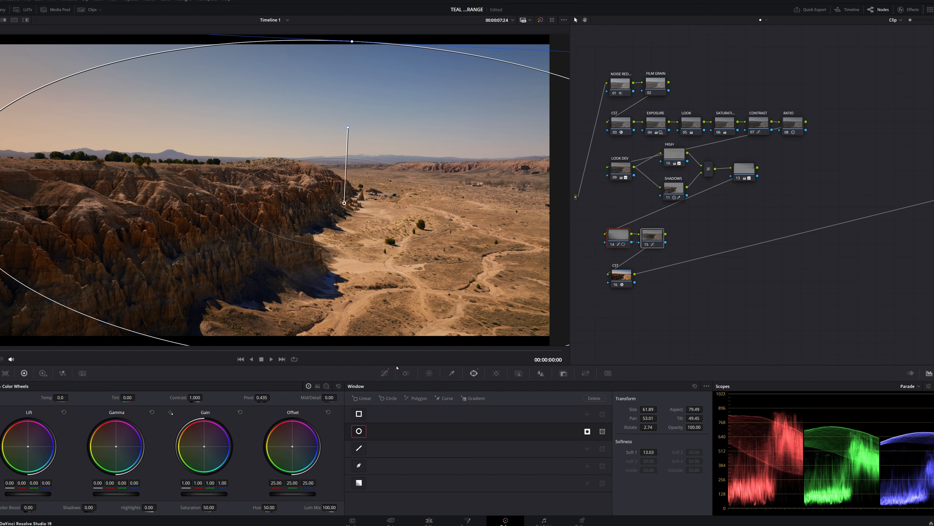
{"action": "left_click", "coordinate": [389, 372]}
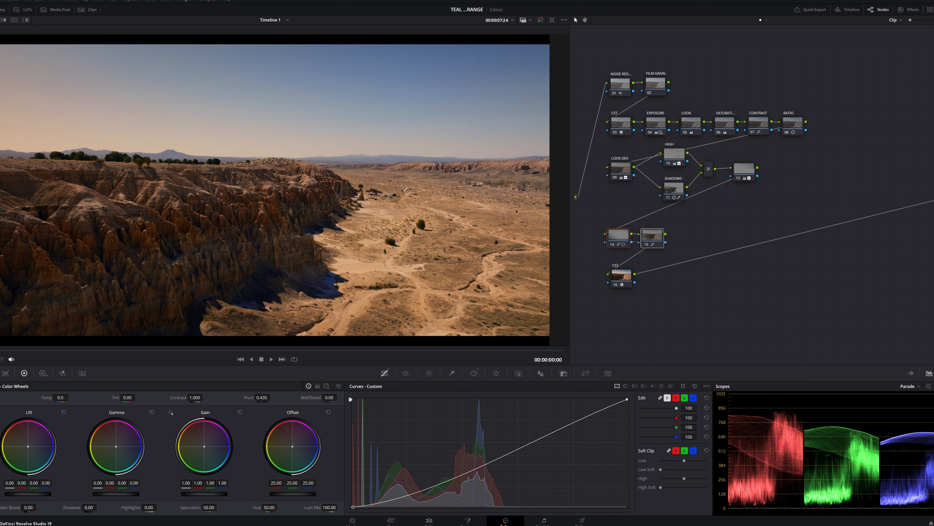
{"action": "key", "text": "ctrl+d"}
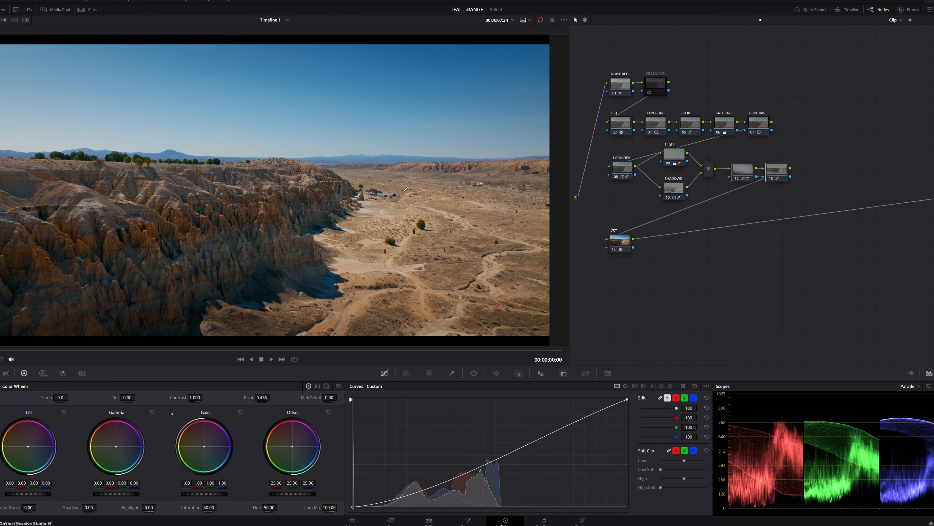
{"action": "key", "text": "ctrl+n"}
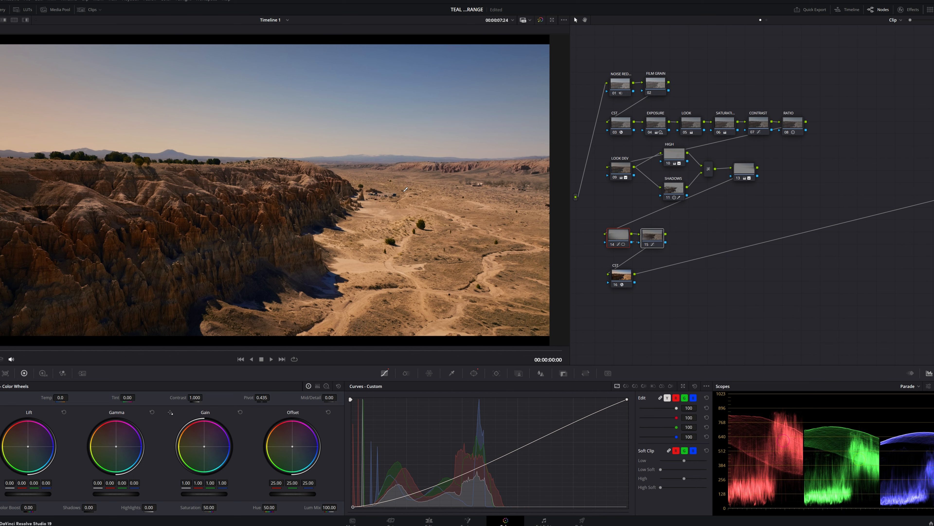
Step: Play the next clip until the walking man is in view, and flip through its grade versions
{"action": "key", "text": "Down"}
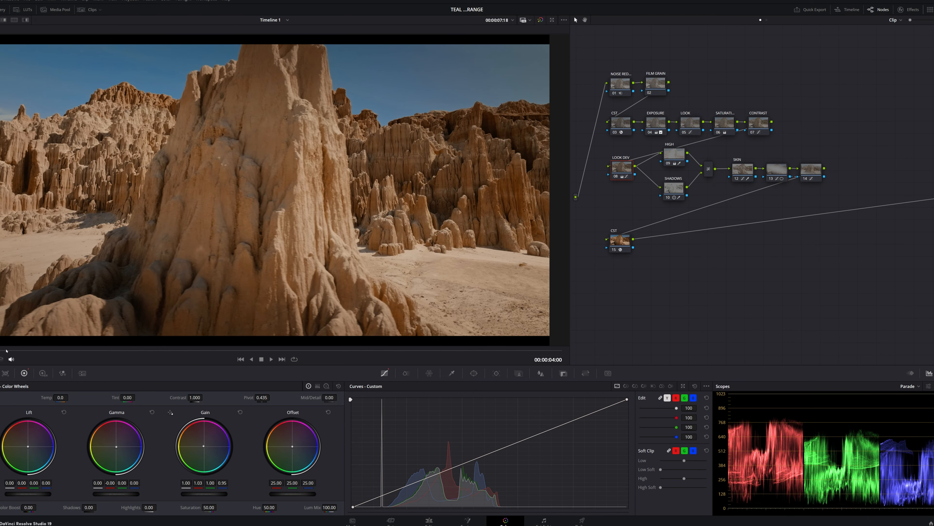
{"action": "key", "text": "space"}
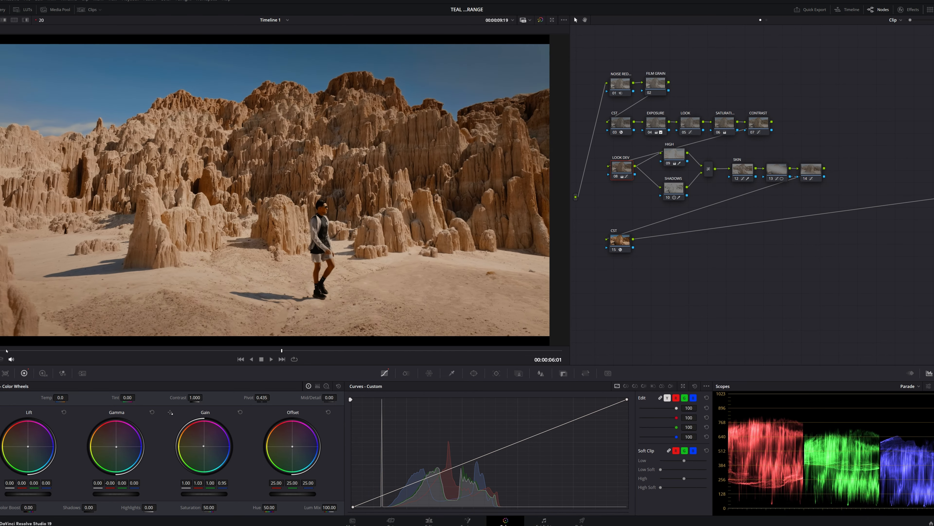
{"action": "key", "text": "space"}
{"action": "key", "text": "ctrl+n"}
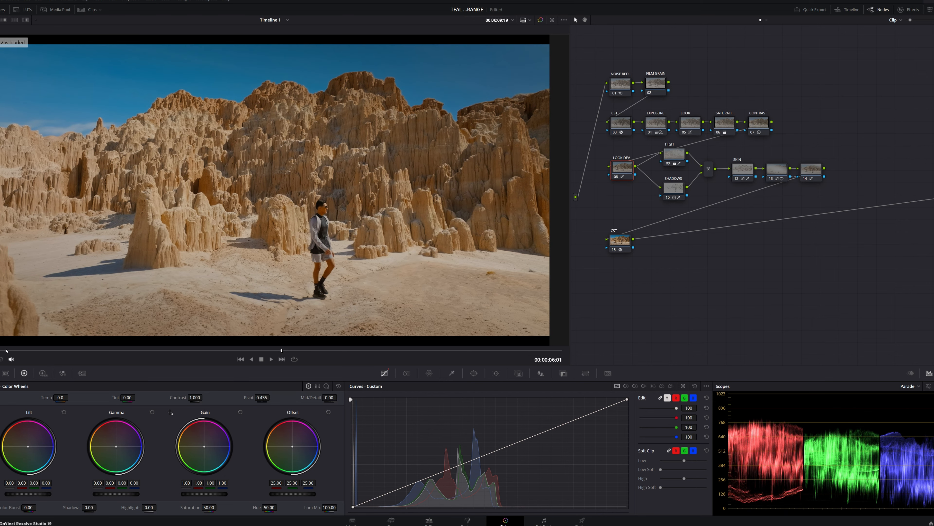
{"action": "key", "text": "ctrl+b"}
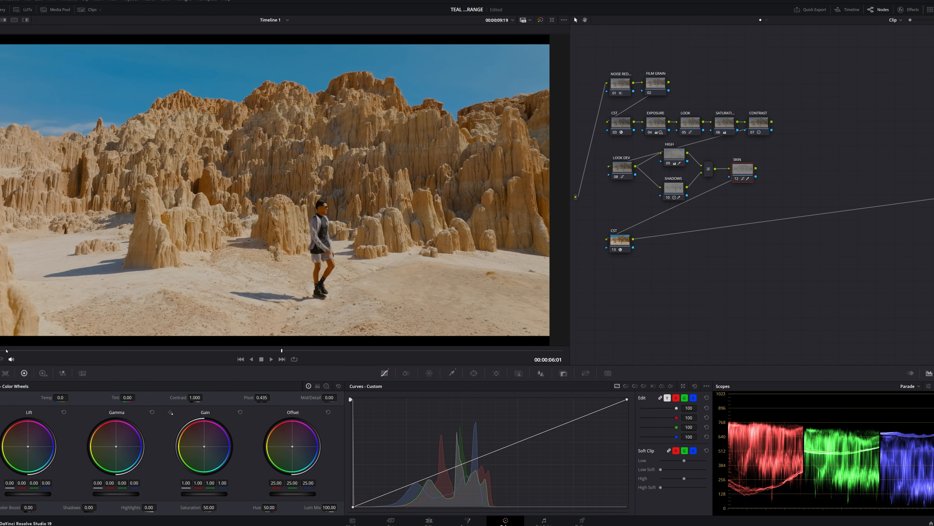
{"action": "key", "text": "ctrl+n"}
{"action": "key", "text": "ctrl+n"}
{"action": "key", "text": "ctrl+n"}
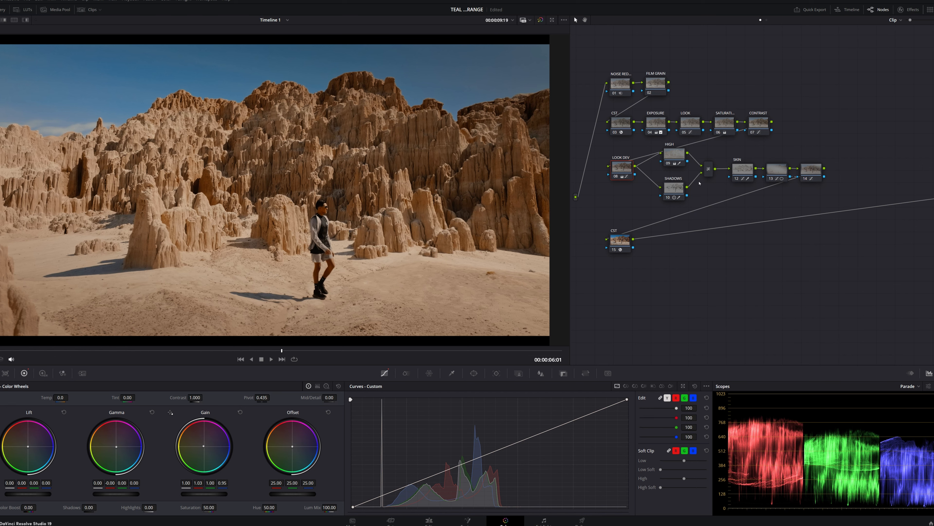
Step: Examine the man's skin close up and in full frame with the SKIN node repeatedly disabled and enabled
{"action": "left_click", "coordinate": [743, 173]}
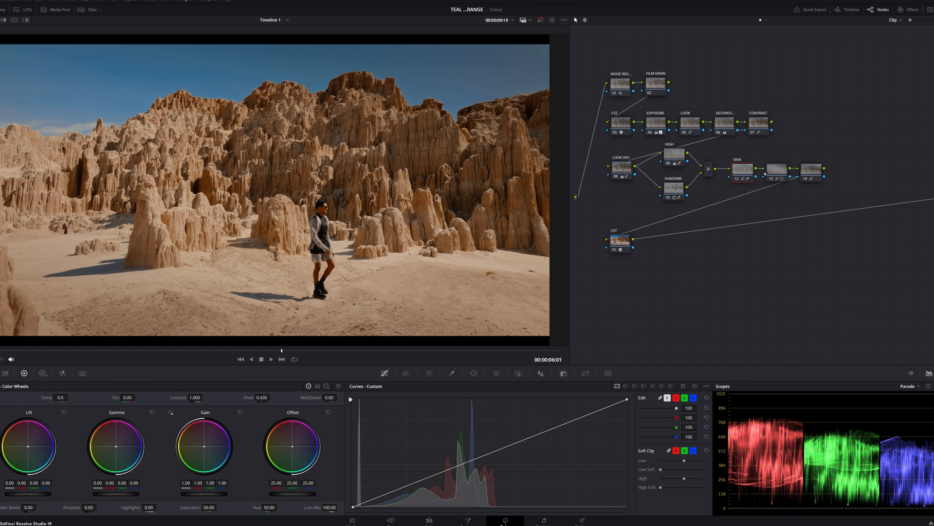
{"action": "key", "text": "ctrl+d"}
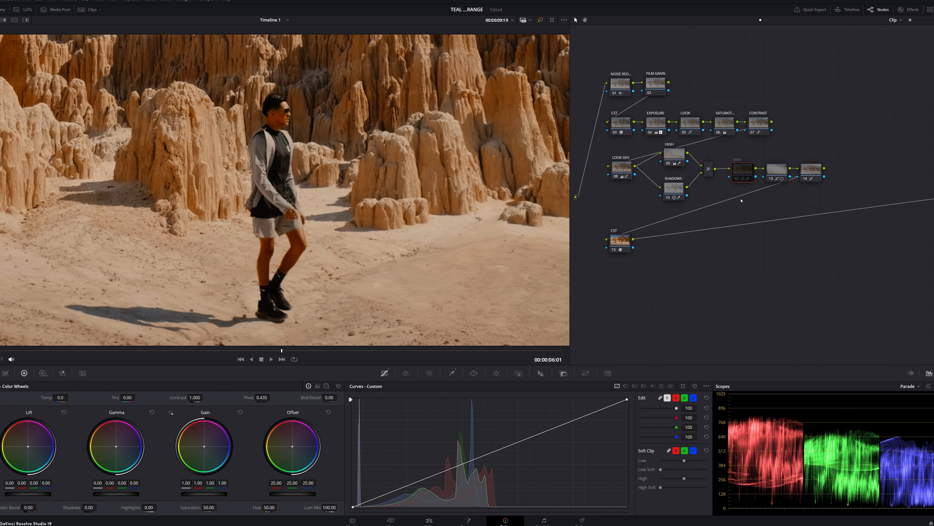
{"action": "scroll", "coordinate": [329, 276], "scroll_direction": "up", "scroll_amount": 4}
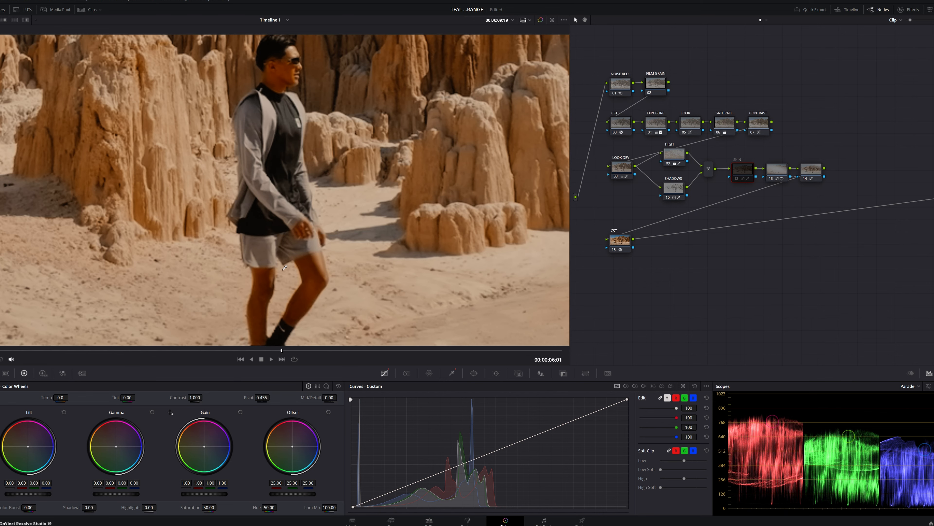
{"action": "key", "text": "ctrl+d"}
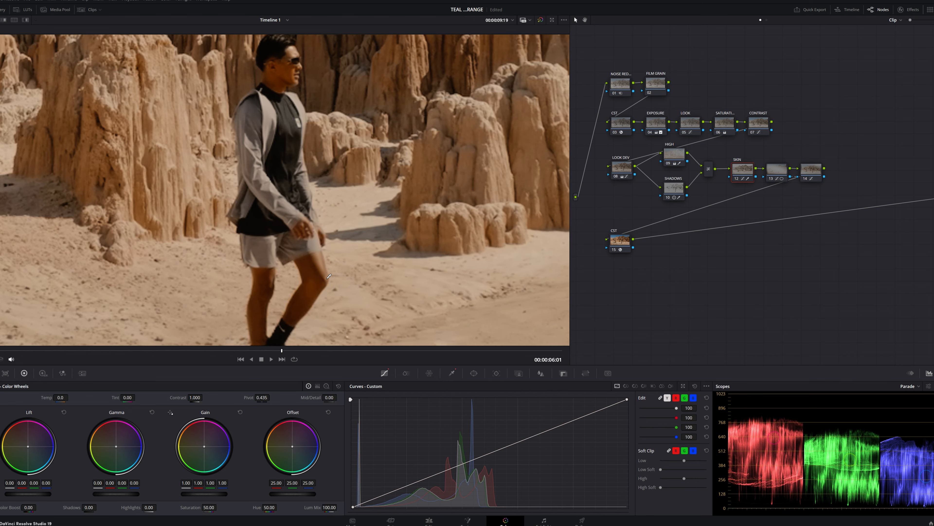
{"action": "key", "text": "ctrl+d"}
{"action": "key", "text": "ctrl+d"}
{"action": "key", "text": "shift+z"}
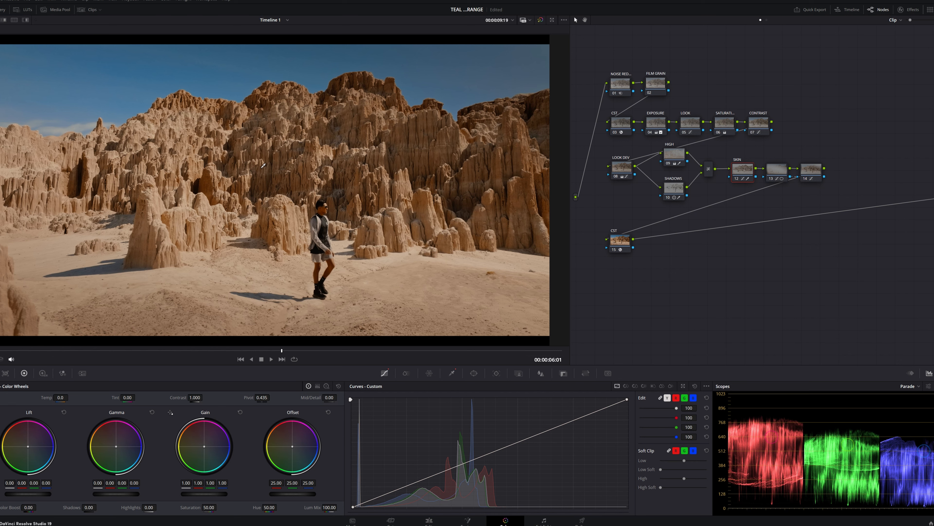
{"action": "key", "text": "ctrl+d"}
{"action": "key", "text": "ctrl+d"}
Step: Play back the graded clip of the man walking past the rock formations
{"action": "left_click", "coordinate": [38, 350]}
{"action": "key", "text": "space"}
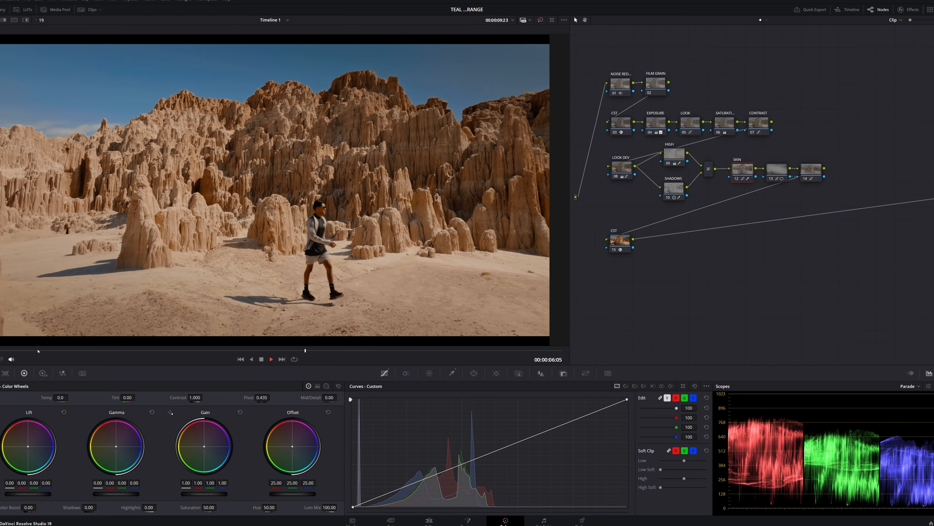
{"action": "key", "text": "space"}
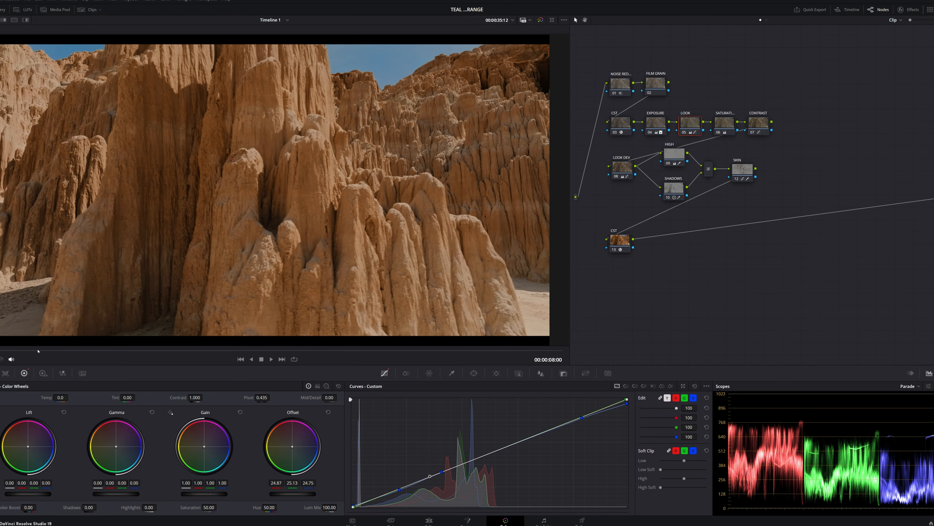
Step: Play the clip of the walking man and advance to the frame where he stands closest, near its end
{"action": "key", "text": "space"}
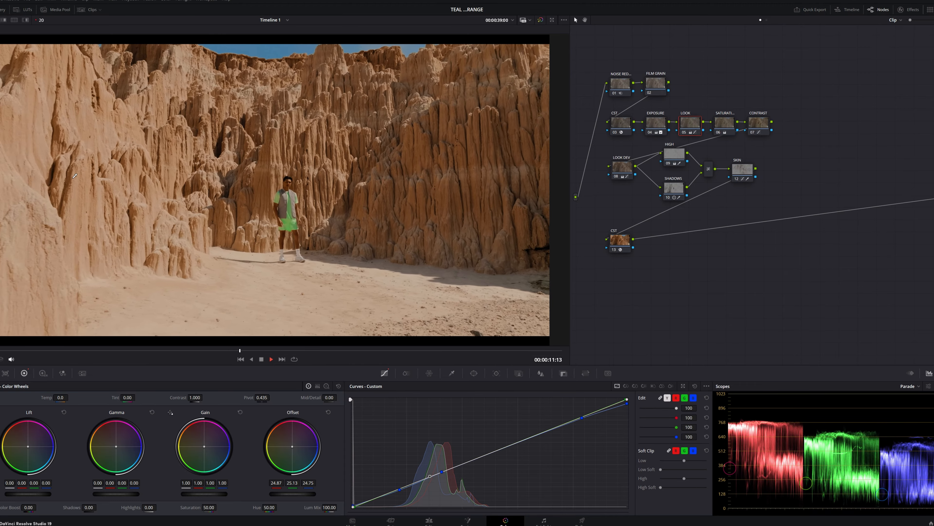
{"action": "key", "text": "space"}
{"action": "left_click_drag", "start_coordinate": [332, 348], "coordinate": [543, 354]}
Step: Disable every node in the clip's node tree and re-enable only the two CST nodes
{"action": "left_click_drag", "start_coordinate": [866, 305], "coordinate": [603, 54]}
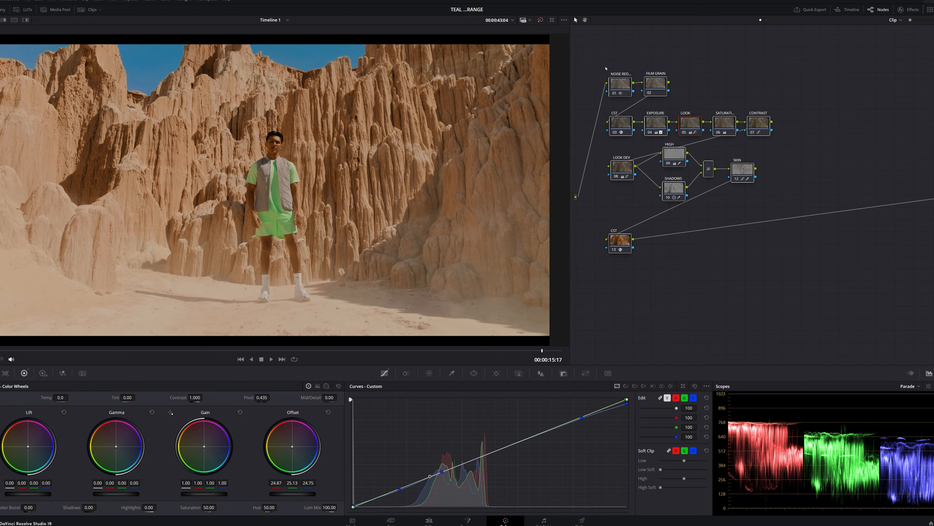
{"action": "key", "text": "ctrl+d"}
{"action": "left_click", "coordinate": [621, 123]}
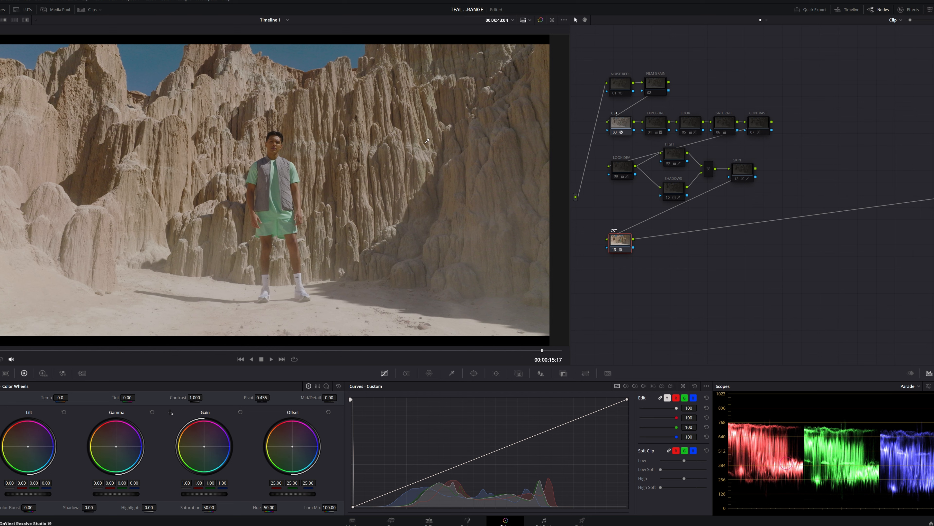
Step: Re-enable the EXPOSURE, CONTRAST and SATURATION nodes one after another to rebuild the grade
{"action": "left_click", "coordinate": [660, 123]}
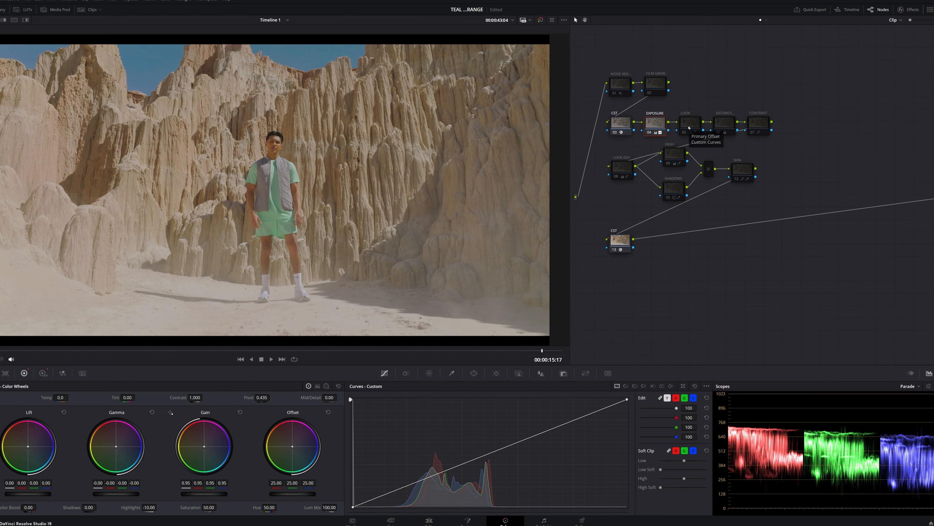
{"action": "mouse_move", "coordinate": [691, 127]}
{"action": "left_click", "coordinate": [756, 131]}
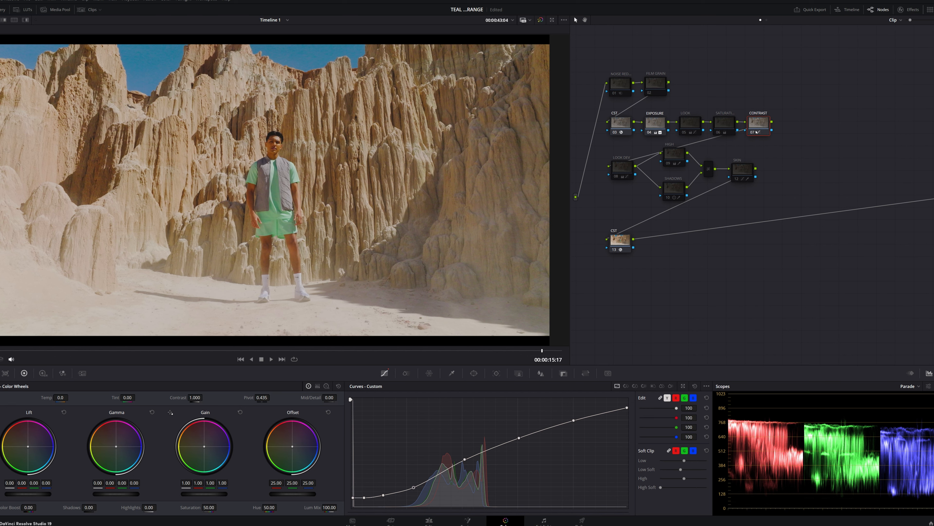
{"action": "left_click", "coordinate": [722, 124]}
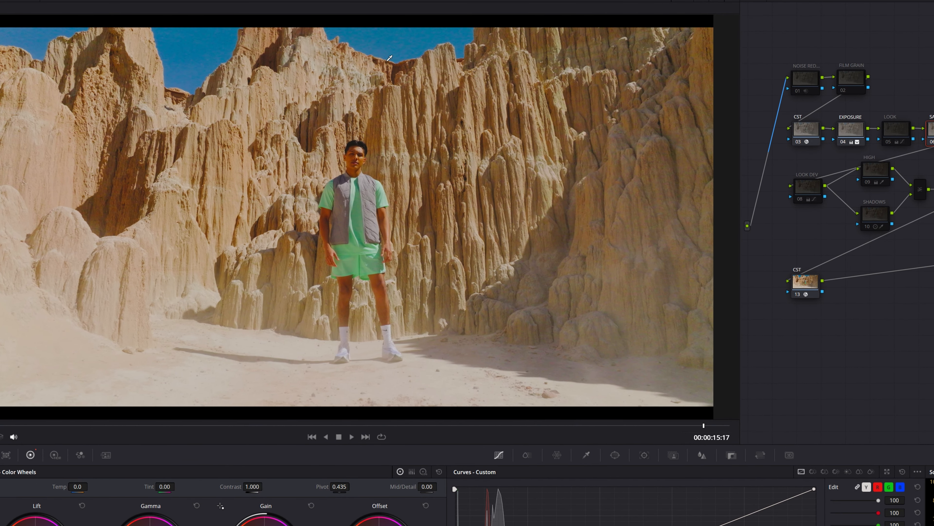
Step: Examine the man's skin tone up close, and re-enable the LOOK node
{"action": "scroll", "coordinate": [353, 235], "scroll_direction": "up", "scroll_amount": 3}
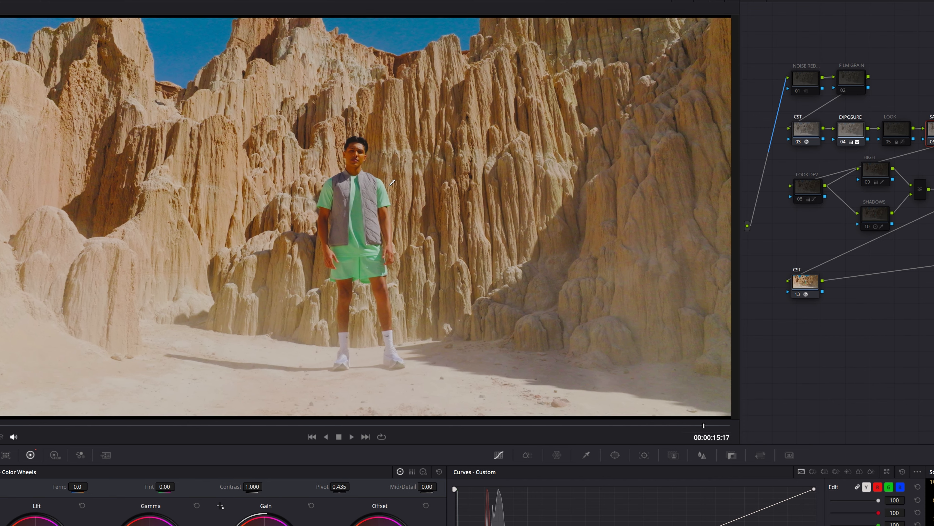
{"action": "scroll", "coordinate": [397, 194], "scroll_direction": "up", "scroll_amount": 2}
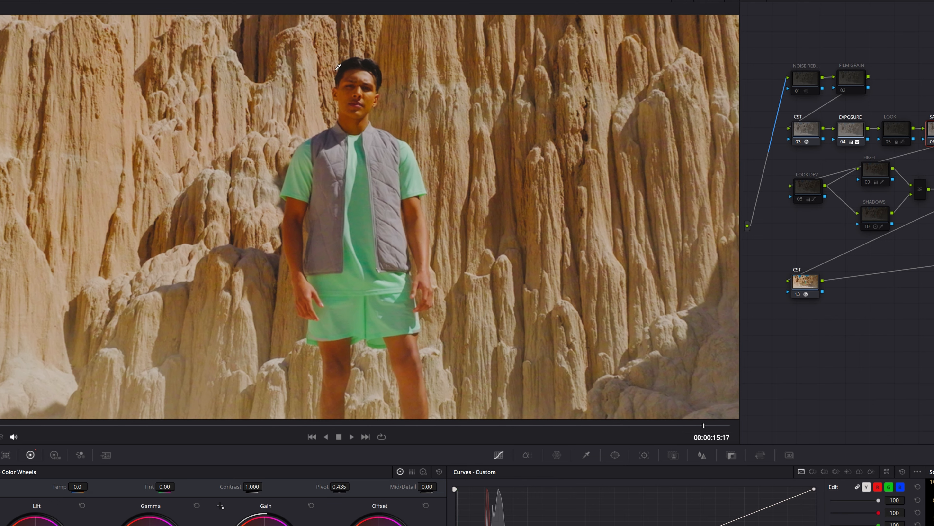
{"action": "scroll", "coordinate": [362, 73], "scroll_direction": "down", "scroll_amount": 4}
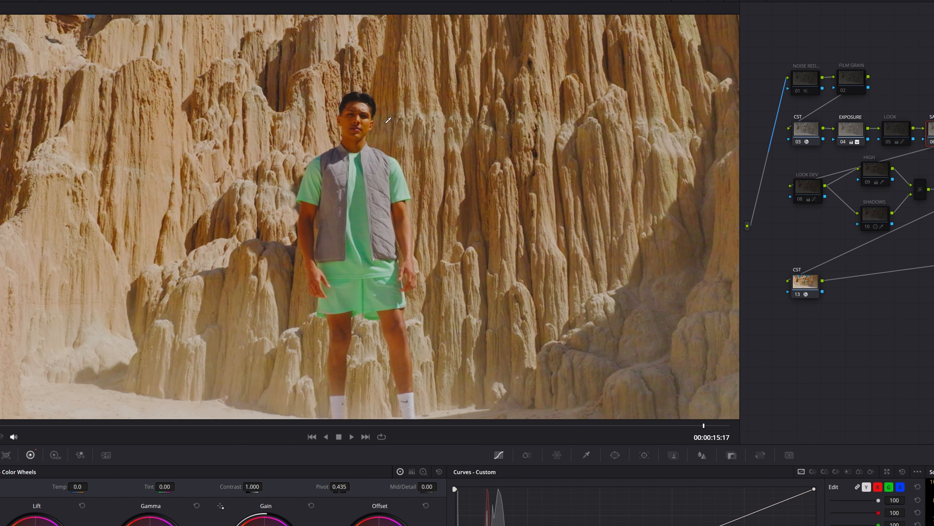
{"action": "left_click", "coordinate": [885, 125]}
{"action": "key", "text": "ctrl+d"}
{"action": "key", "text": "shift+z"}
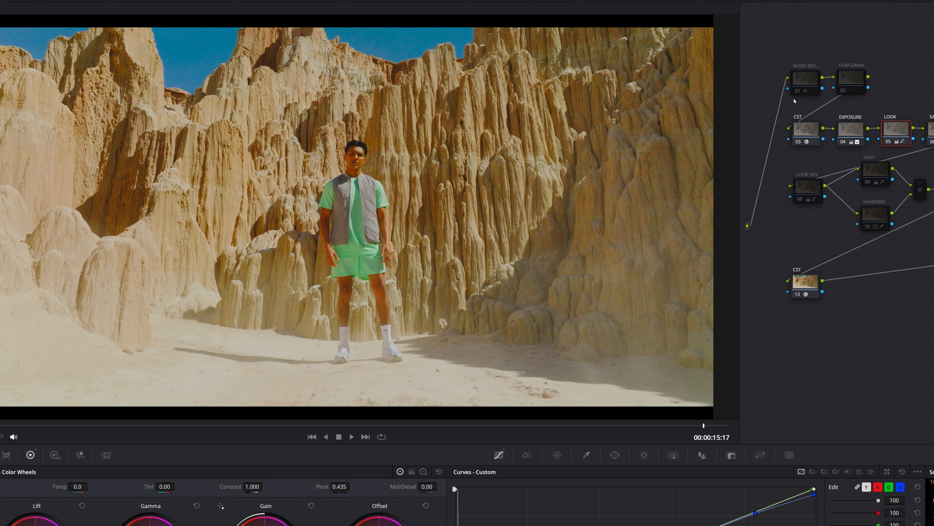
Step: Re-enable the LOOK DEV node and compare the man's skin and clothing with it off and on
{"action": "left_click", "coordinate": [807, 193]}
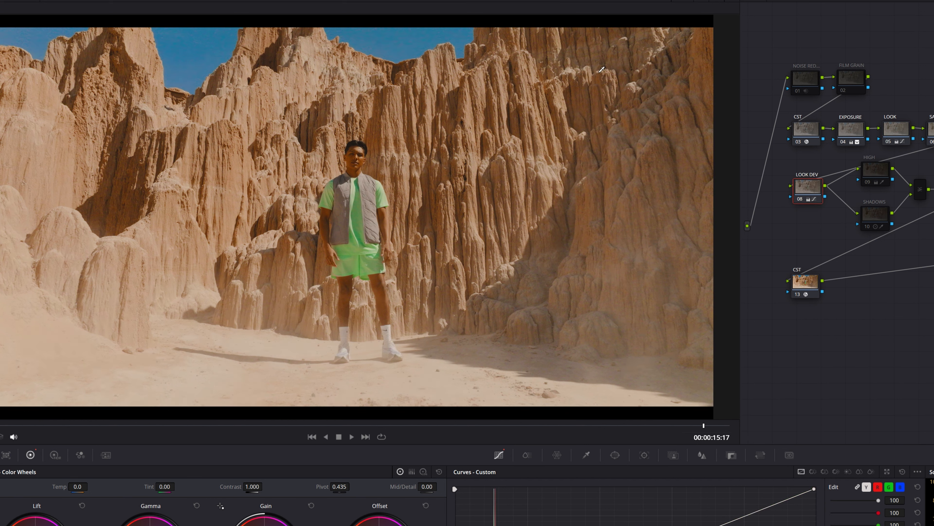
{"action": "key", "text": "ctrl+d"}
{"action": "key", "text": "ctrl+d"}
{"action": "scroll", "coordinate": [324, 155], "scroll_direction": "up", "scroll_amount": 3}
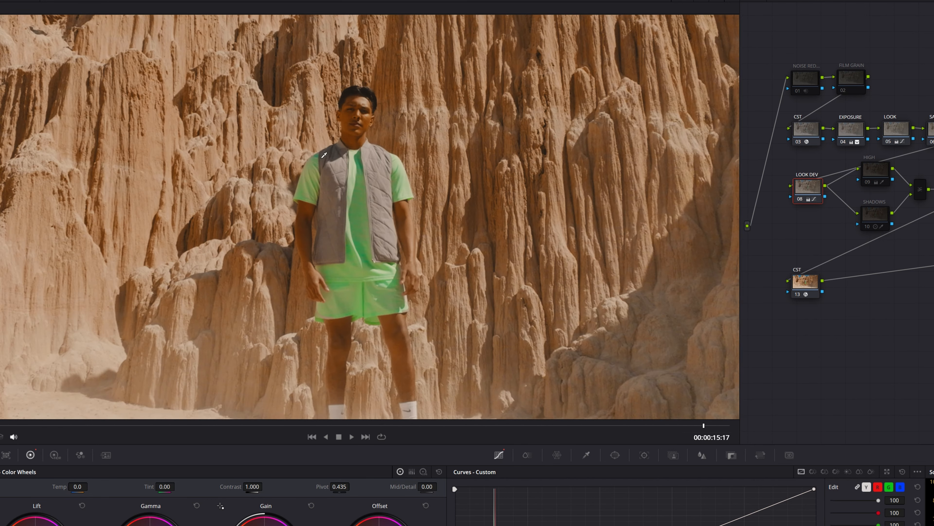
{"action": "scroll", "coordinate": [414, 137], "scroll_direction": "down", "scroll_amount": 1}
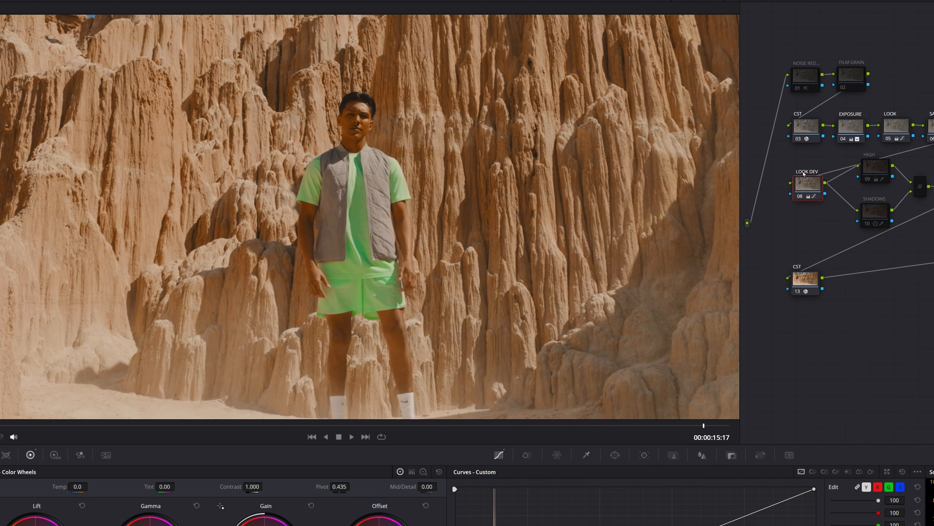
{"action": "scroll", "coordinate": [878, 168], "scroll_direction": "down", "scroll_amount": 1}
Step: Re-enable the parallel HIGH and SHADOWS nodes together, followed by the SKIN node
{"action": "left_click_drag", "start_coordinate": [933, 220], "coordinate": [874, 156]}
{"action": "key", "text": "ctrl+d"}
{"action": "key", "text": "ctrl+d"}
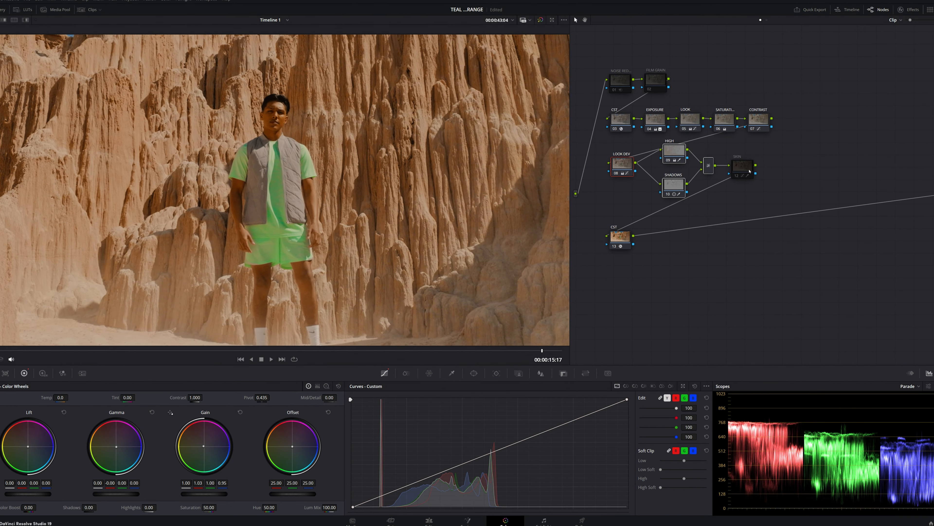
{"action": "left_click", "coordinate": [749, 171]}
{"action": "key", "text": "ctrl+d"}
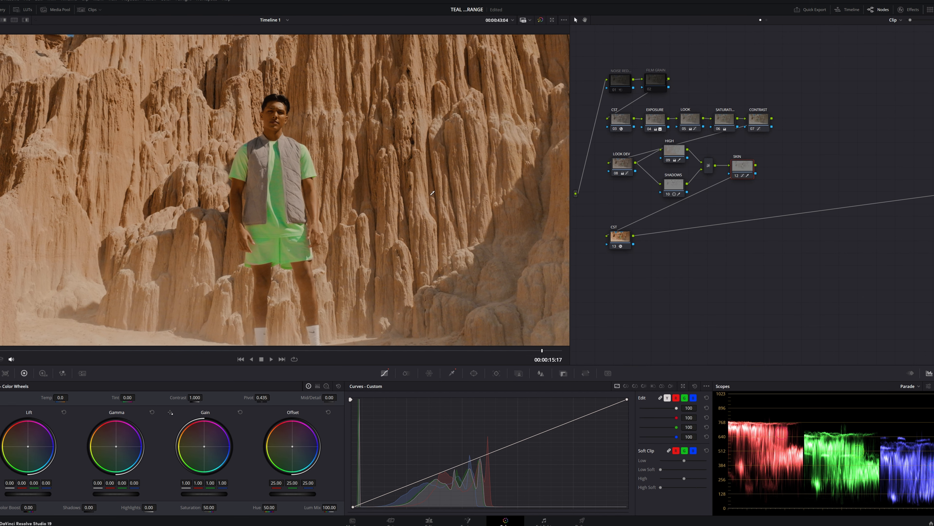
{"action": "scroll", "coordinate": [431, 194], "scroll_direction": "down", "scroll_amount": 3}
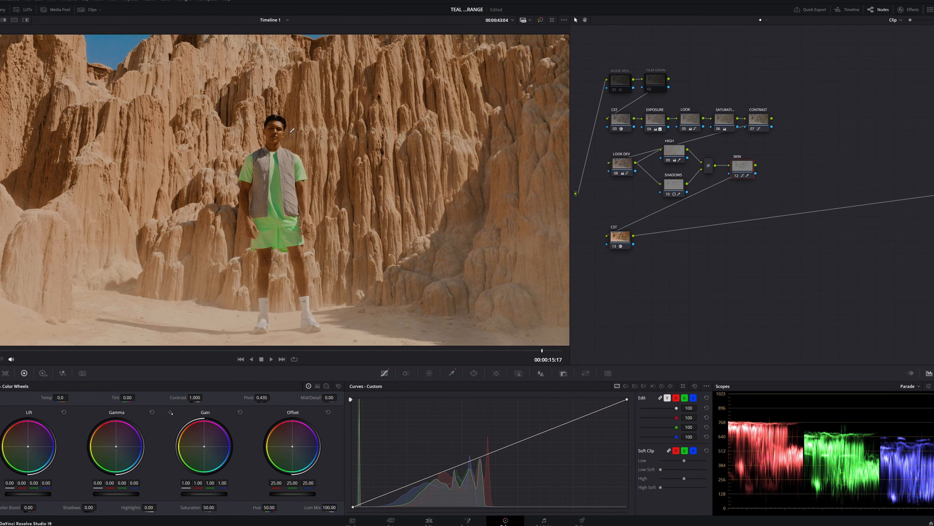
Step: Add a serial node after SKIN and give it a circular window
{"action": "key", "text": "alt+s"}
{"action": "left_click", "coordinate": [474, 373]}
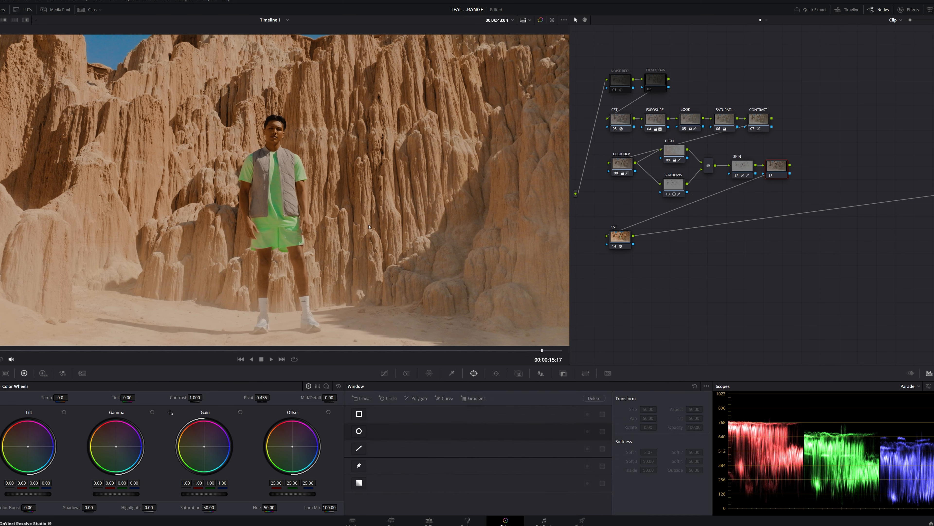
{"action": "scroll", "coordinate": [338, 324], "scroll_direction": "down", "scroll_amount": 2}
{"action": "left_click", "coordinate": [359, 431]}
Step: Shape the window into a tall ellipse around the man, with aspect about 26.6 and rotation about 7.3, and widen its soft edge
{"action": "left_click_drag", "start_coordinate": [273, 262], "coordinate": [273, 324]}
{"action": "left_click_drag", "start_coordinate": [264, 231], "coordinate": [264, 251]}
{"action": "mouse_move", "coordinate": [269, 156]}
{"action": "left_mouse_down"}
{"action": "mouse_move", "coordinate": [285, 151]}
{"action": "mouse_move", "coordinate": [266, 143]}
{"action": "mouse_move", "coordinate": [275, 148]}
{"action": "left_mouse_up"}
{"action": "left_click_drag", "start_coordinate": [273, 210], "coordinate": [276, 199]}
{"action": "left_click_drag", "start_coordinate": [289, 138], "coordinate": [284, 137]}
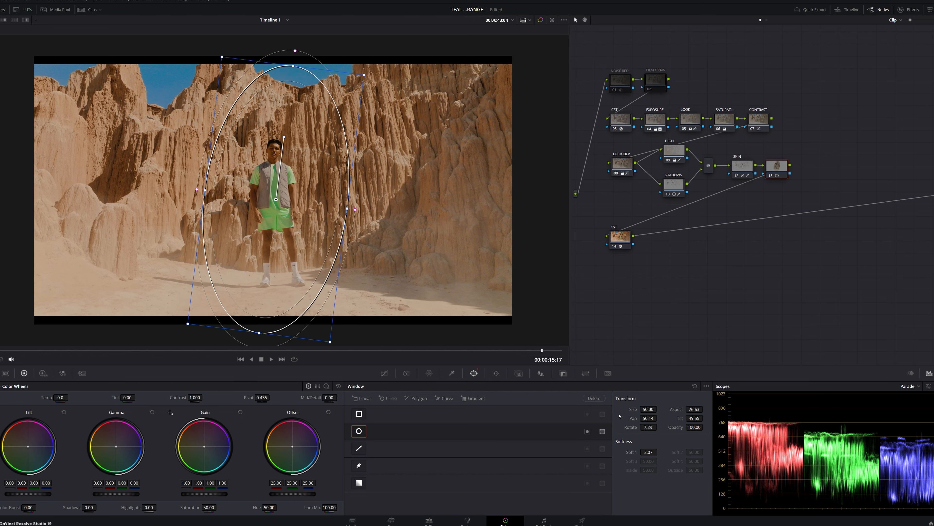
{"action": "left_click_drag", "start_coordinate": [657, 454], "coordinate": [691, 454]}
Step: Track the elliptical window through the whole clip with the Cloud Tracker, and check its position near the clip's start
{"action": "left_click", "coordinate": [496, 372]}
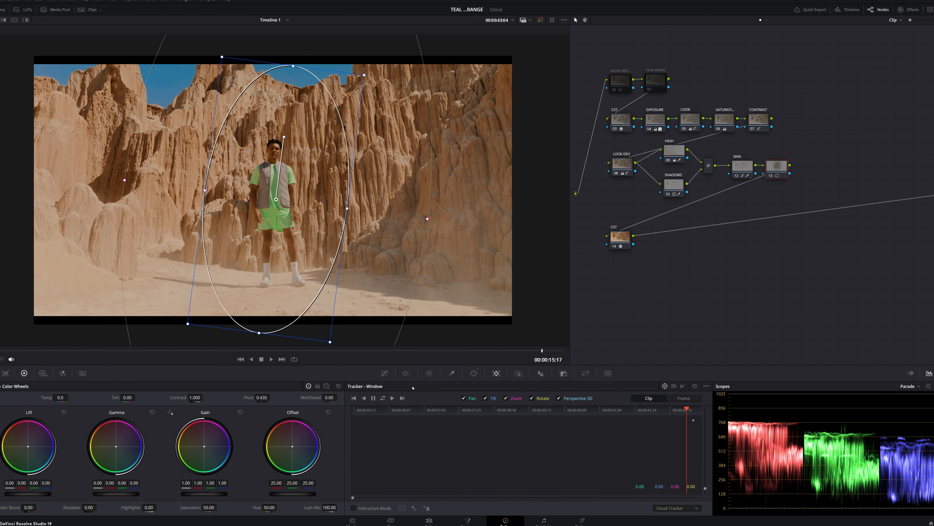
{"action": "left_click", "coordinate": [384, 398]}
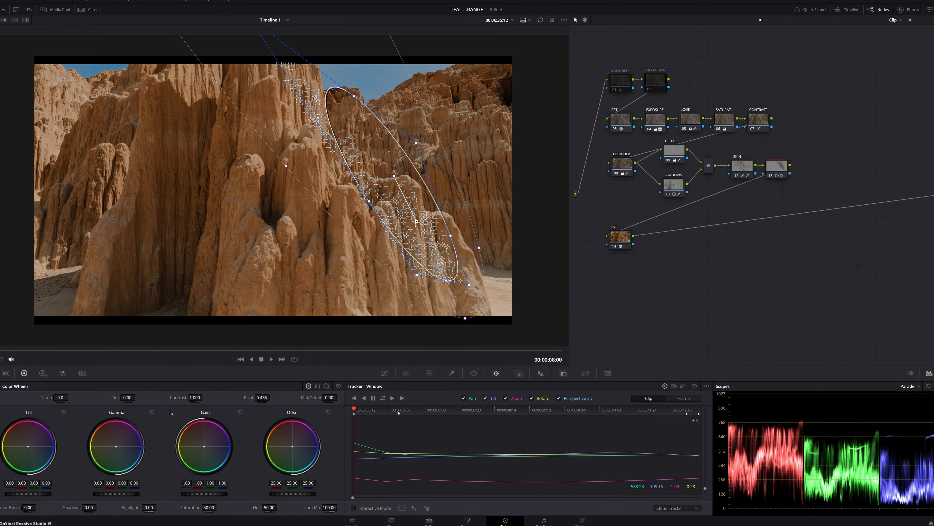
{"action": "left_click_drag", "start_coordinate": [355, 411], "coordinate": [378, 423]}
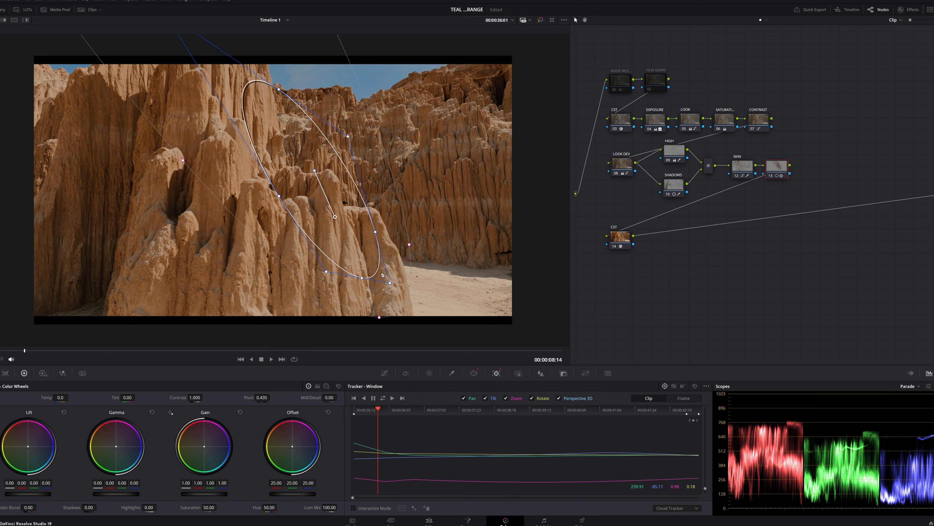
Step: Correct the tracked window in Frame mode at 00:00:36:01, 00:00:35:12 and 00:00:37:15, making it smaller around the man at the last frame
{"action": "left_click", "coordinate": [684, 397]}
{"action": "left_click_drag", "start_coordinate": [324, 194], "coordinate": [356, 206]}
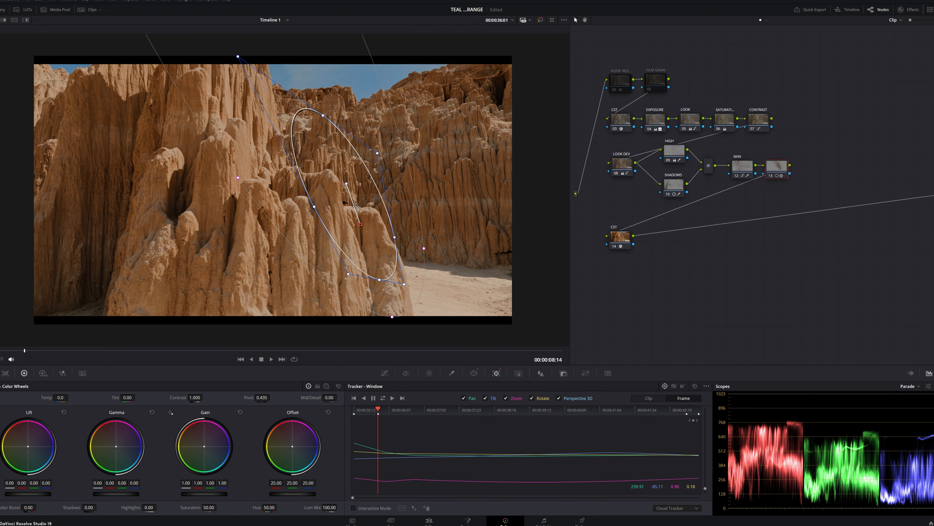
{"action": "left_click_drag", "start_coordinate": [378, 405], "coordinate": [354, 404]}
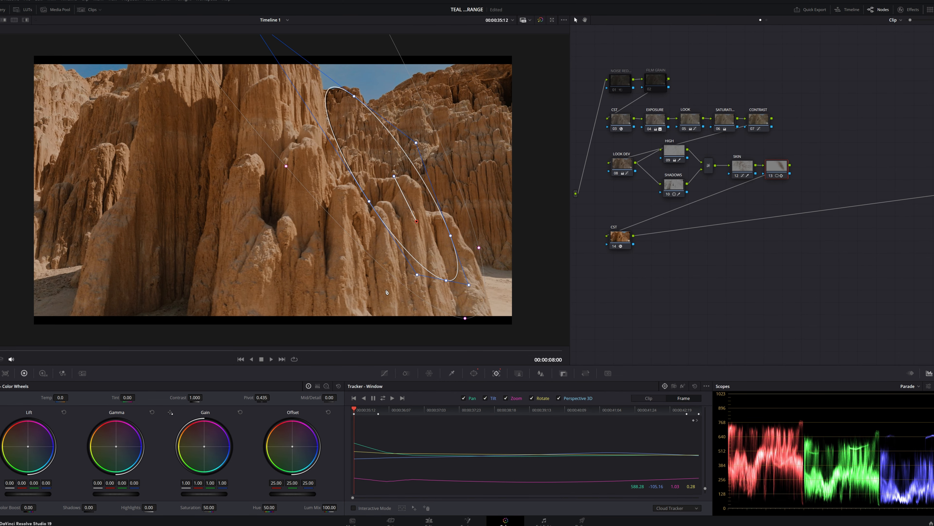
{"action": "left_click_drag", "start_coordinate": [412, 224], "coordinate": [432, 225]}
{"action": "left_click_drag", "start_coordinate": [355, 408], "coordinate": [446, 416]}
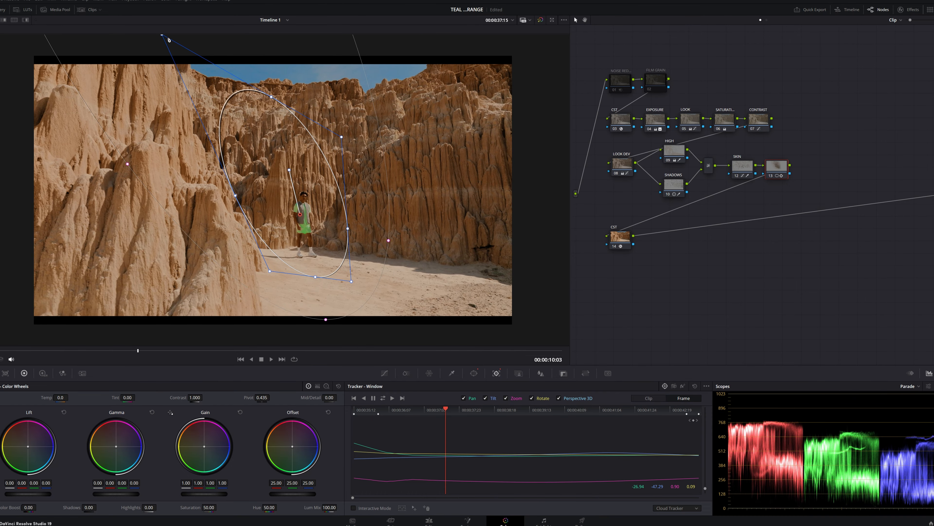
{"action": "left_click_drag", "start_coordinate": [162, 37], "coordinate": [195, 76]}
{"action": "left_click_drag", "start_coordinate": [296, 212], "coordinate": [302, 221]}
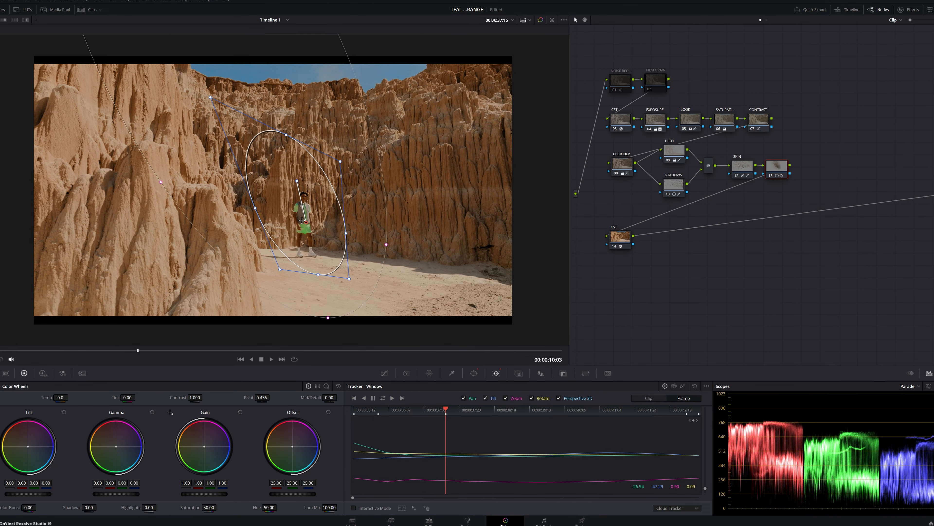
Step: Raise the windowed node's gamma to 0.02 on the frame at 00:00:41:23 to brighten the man
{"action": "left_click_drag", "start_coordinate": [435, 413], "coordinate": [634, 440]}
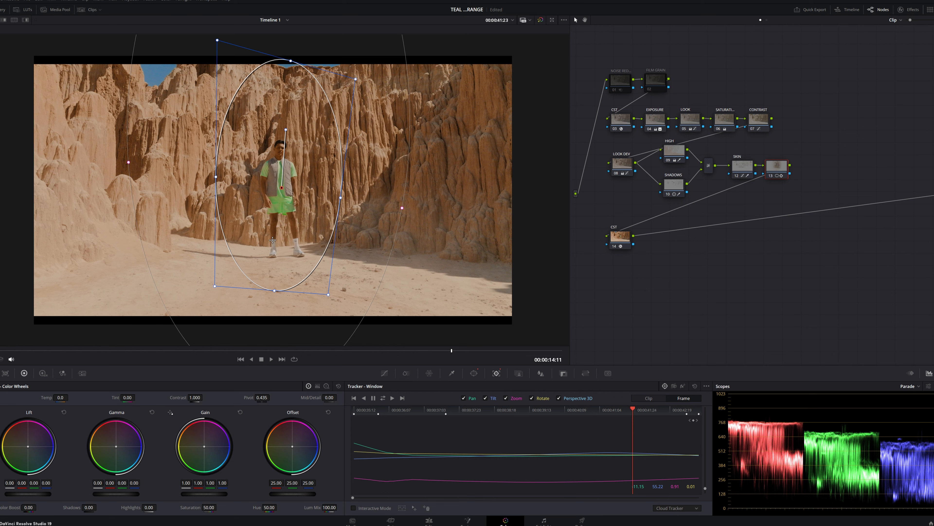
{"action": "left_click_drag", "start_coordinate": [110, 496], "coordinate": [114, 496]}
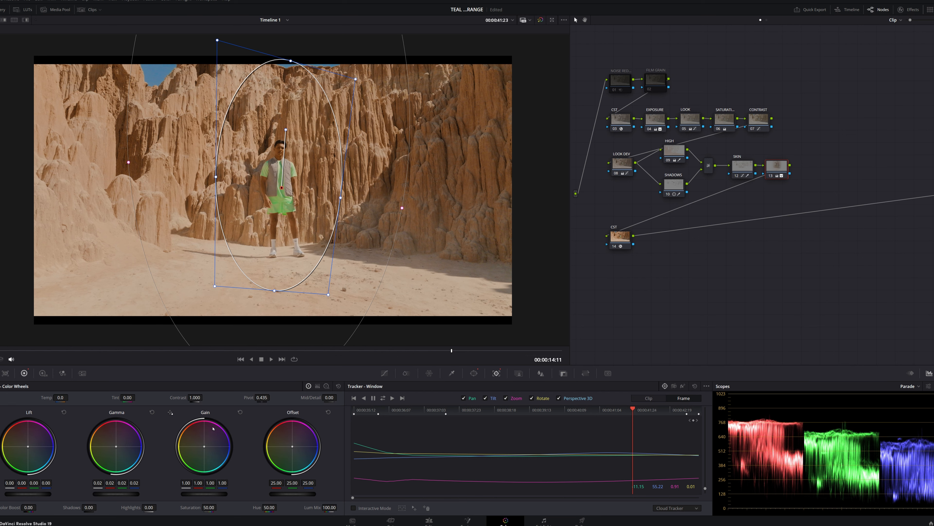
{"action": "left_click", "coordinate": [385, 373]}
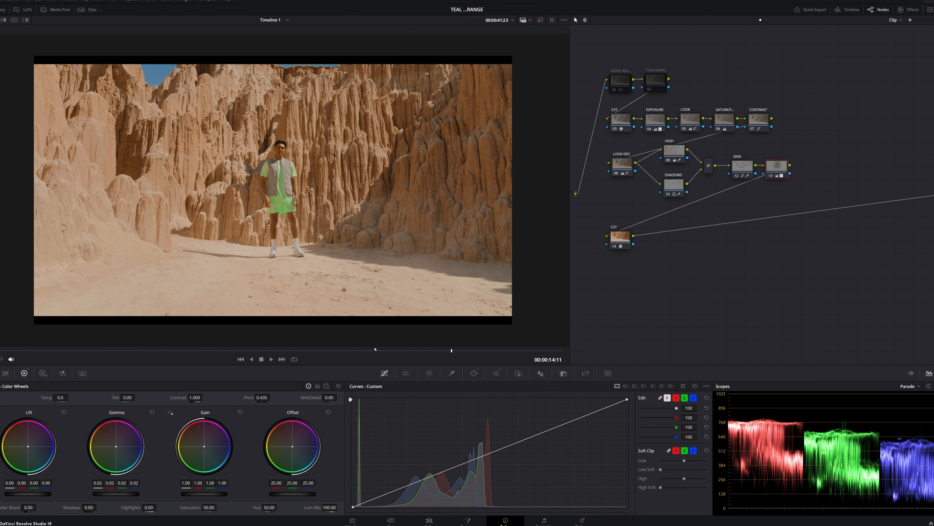
Step: Compare the brightening around the man with the windowed node repeatedly disabled and enabled
{"action": "key", "text": "ctrl+d"}
{"action": "key", "text": "ctrl+d"}
{"action": "key", "text": "ctrl+d"}
{"action": "key", "text": "ctrl+d"}
{"action": "key", "text": "ctrl+d"}
{"action": "key", "text": "ctrl+d"}
{"action": "key", "text": "ctrl+d"}
Step: Play the clip back from near its start to review the tracked brightening on the man
{"action": "left_click_drag", "start_coordinate": [449, 351], "coordinate": [48, 350]}
{"action": "key", "text": "space"}
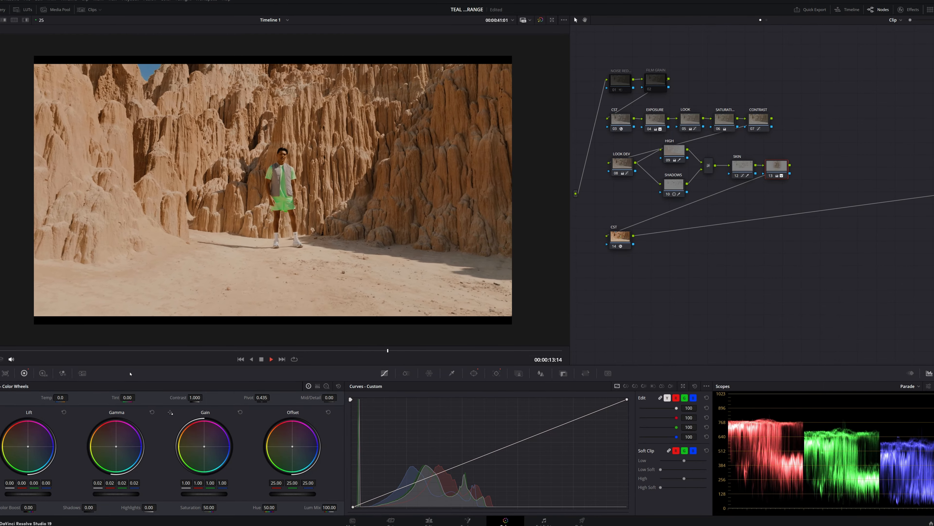
{"action": "key", "text": "space"}
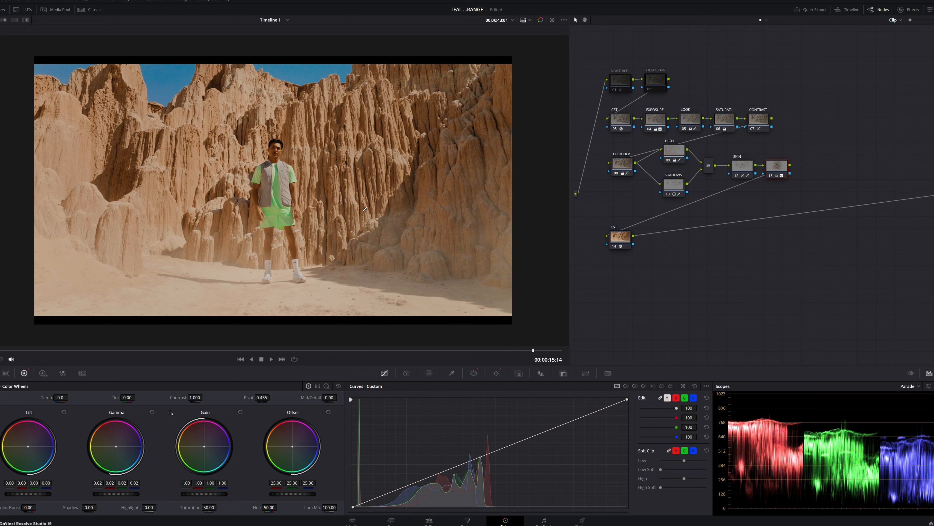
Step: Paste the copied grade settings between the SKIN node and the windowed node after it
{"action": "left_click", "coordinate": [739, 168]}
{"action": "left_click", "coordinate": [773, 173]}
{"action": "key", "text": "ctrl+v"}
{"action": "key", "text": "shift+z"}
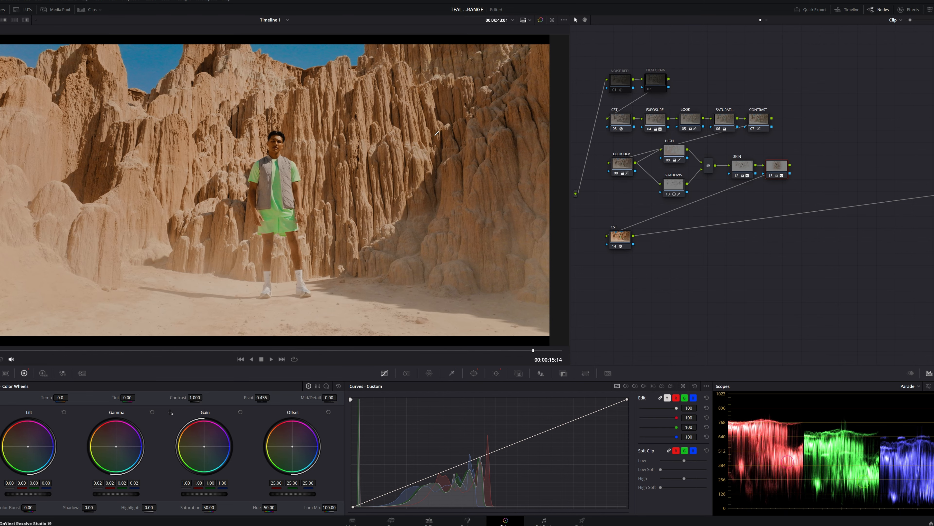
Step: Add a parallel node alongside the existing windowed node that follows SKIN
{"action": "key", "text": "alt+p"}
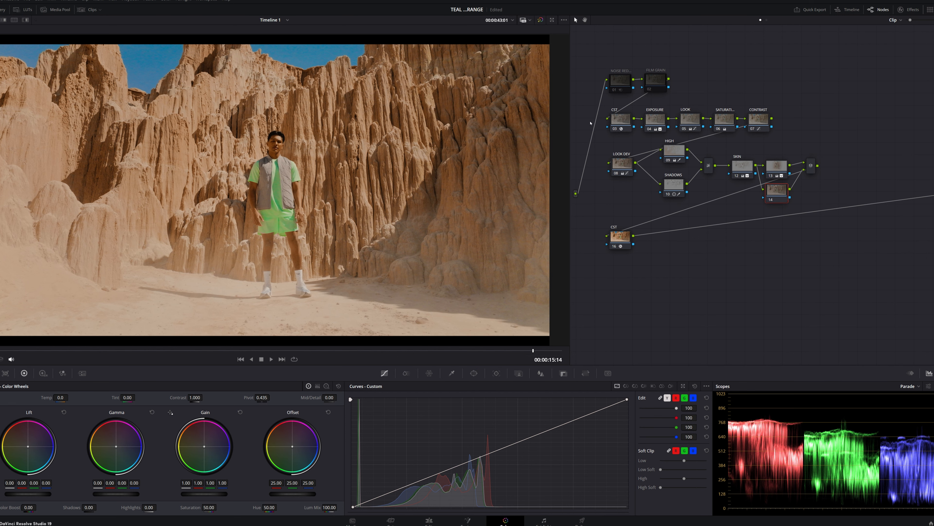
{"action": "left_click", "coordinate": [810, 167]}
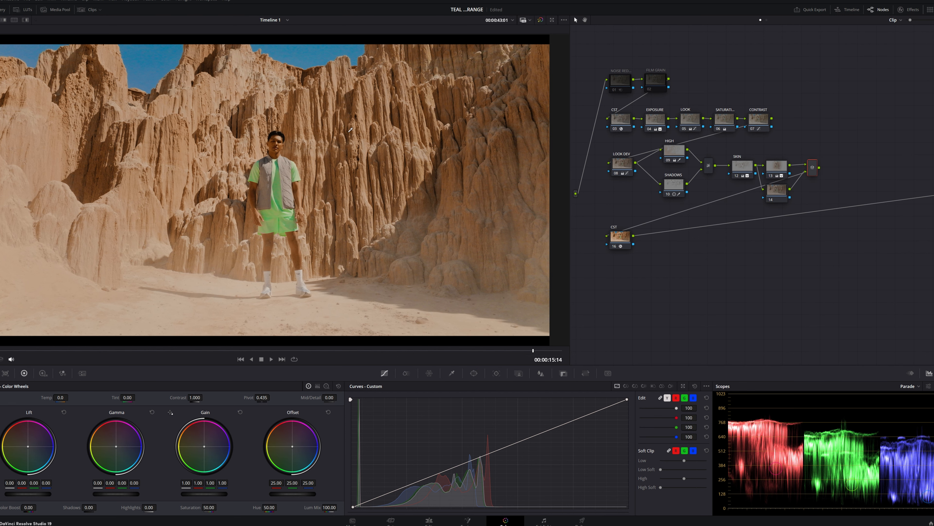
{"action": "scroll", "coordinate": [363, 138], "scroll_direction": "down", "scroll_amount": 2}
{"action": "left_click", "coordinate": [474, 373]}
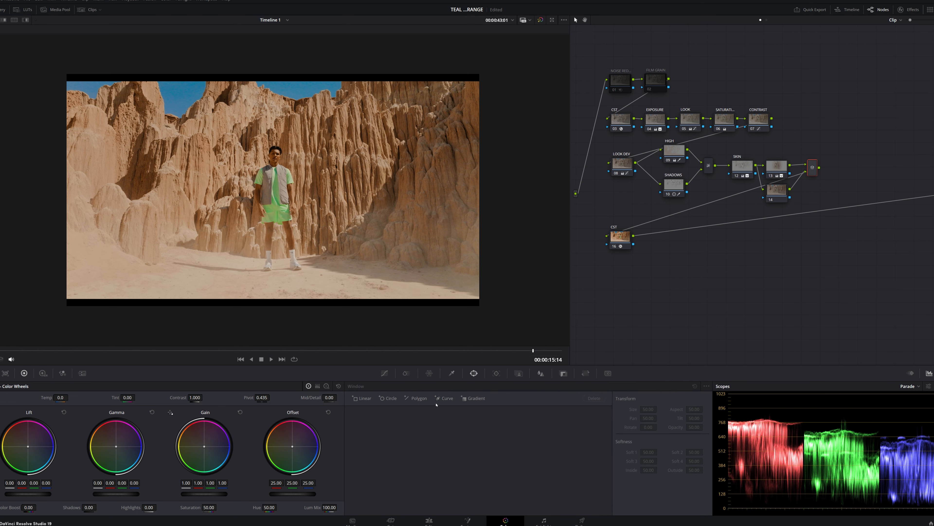
{"action": "left_click", "coordinate": [771, 195]}
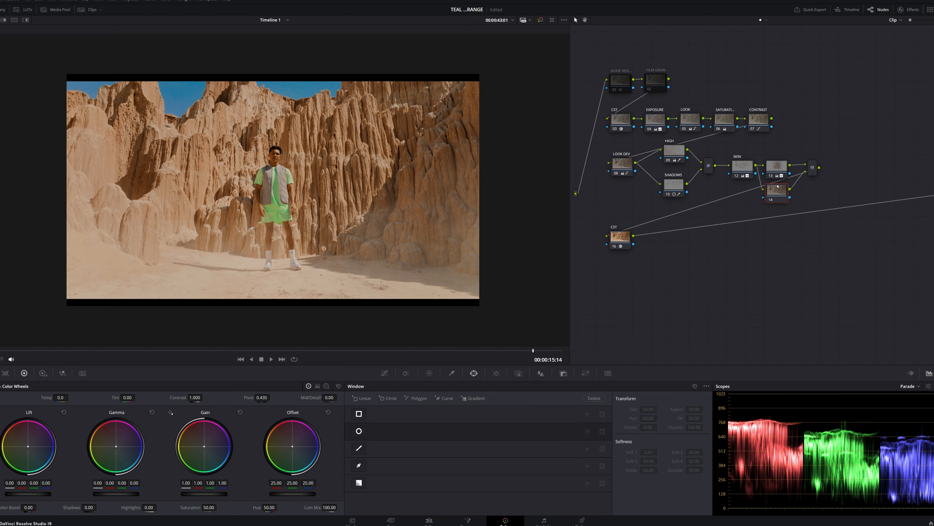
{"action": "left_click", "coordinate": [813, 169]}
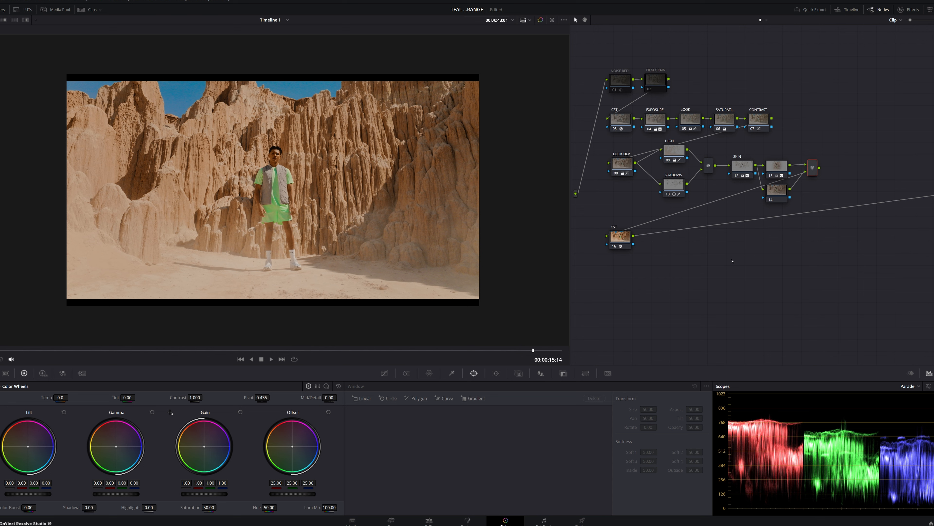
Step: Give the new parallel node an inverted circle window, stretched wide past the frame to about size 55.65 and aspect 85.31, with softness about 24.23
{"action": "left_click", "coordinate": [777, 196]}
{"action": "left_click", "coordinate": [359, 431]}
{"action": "scroll", "coordinate": [317, 192], "scroll_direction": "down", "scroll_amount": 2}
{"action": "left_click_drag", "start_coordinate": [437, 192], "coordinate": [498, 191]}
{"action": "mouse_move", "coordinate": [273, 236]}
{"action": "left_mouse_down"}
{"action": "mouse_move", "coordinate": [270, 260]}
{"action": "mouse_move", "coordinate": [275, 254]}
{"action": "left_mouse_up"}
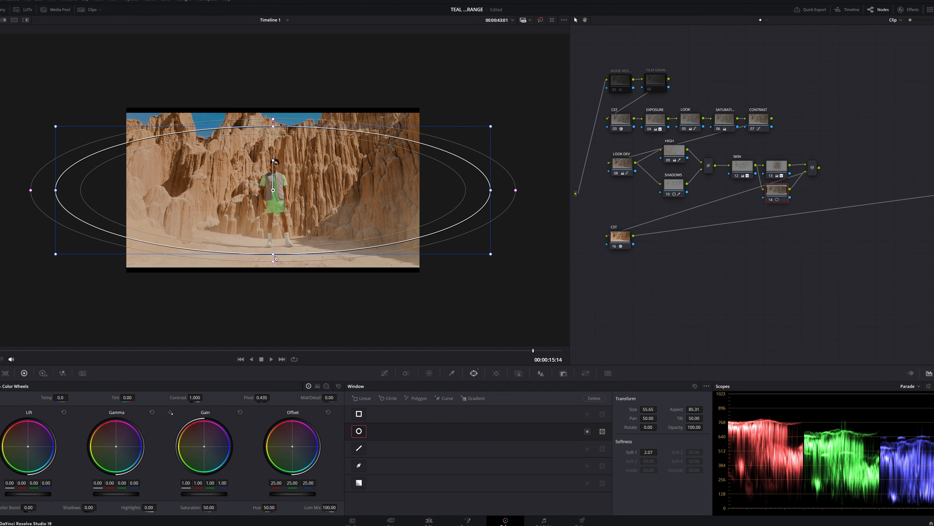
{"action": "left_click_drag", "start_coordinate": [649, 451], "coordinate": [659, 452]}
{"action": "left_click", "coordinate": [587, 431]}
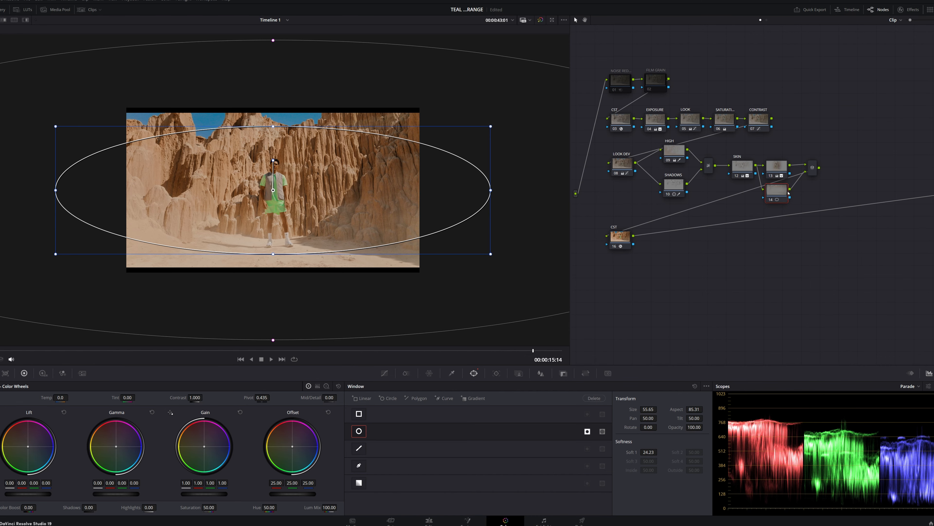
Step: Add a serial node after the inverted circle-window node and compare the highlighted areas of both nodes
{"action": "key", "text": "alt+s"}
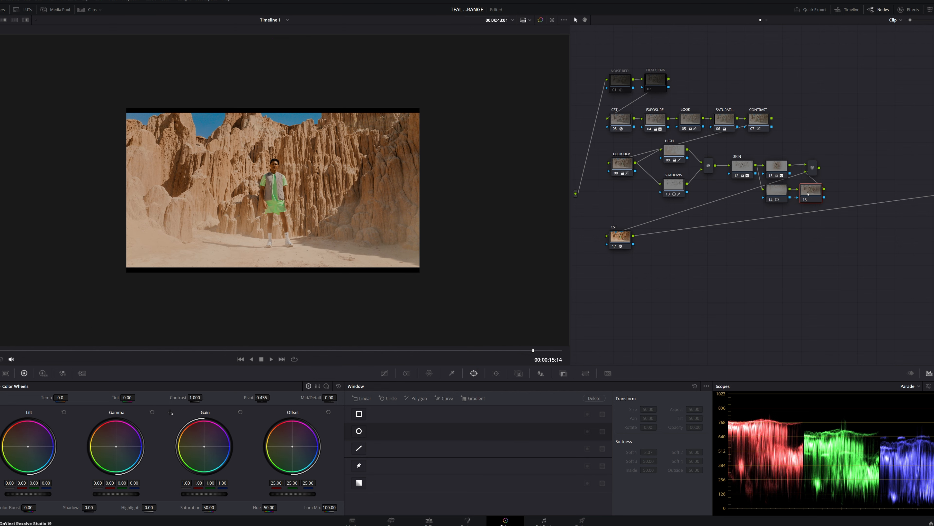
{"action": "key", "text": "shift+h"}
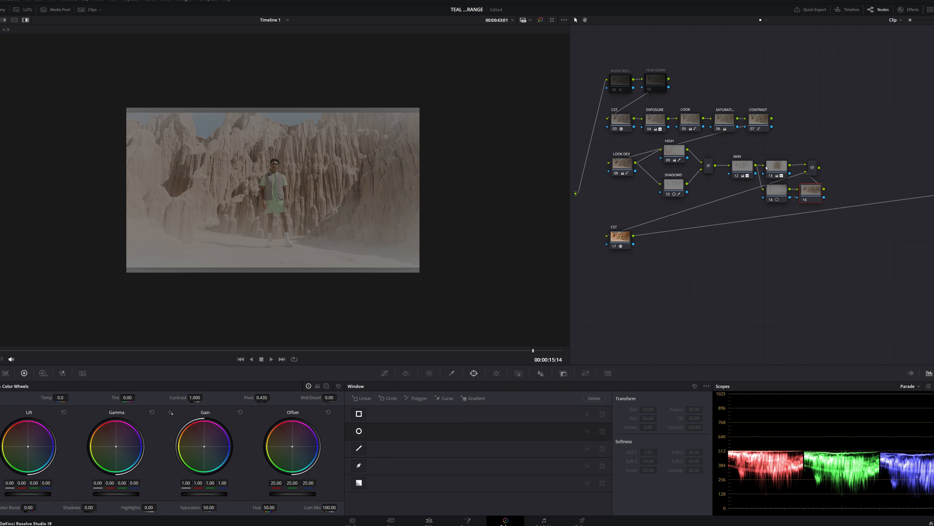
{"action": "left_click", "coordinate": [766, 188]}
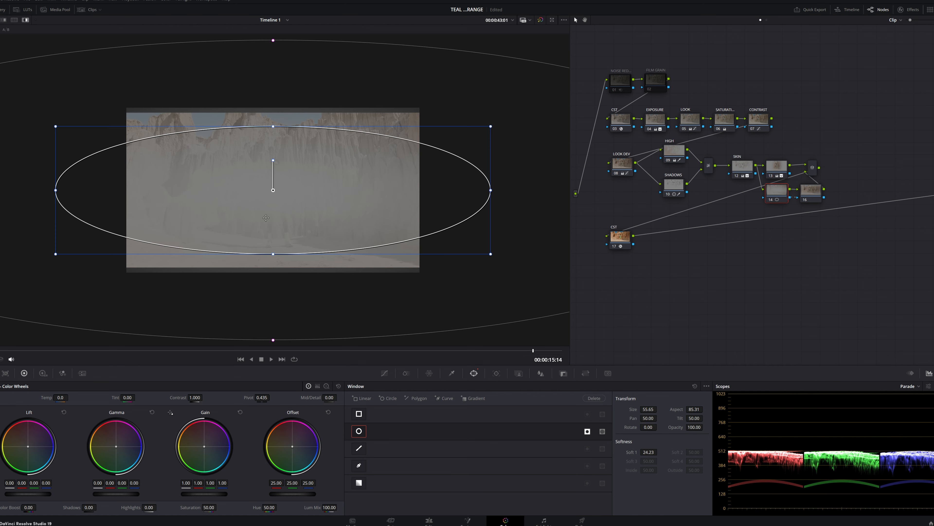
{"action": "left_click", "coordinate": [808, 192]}
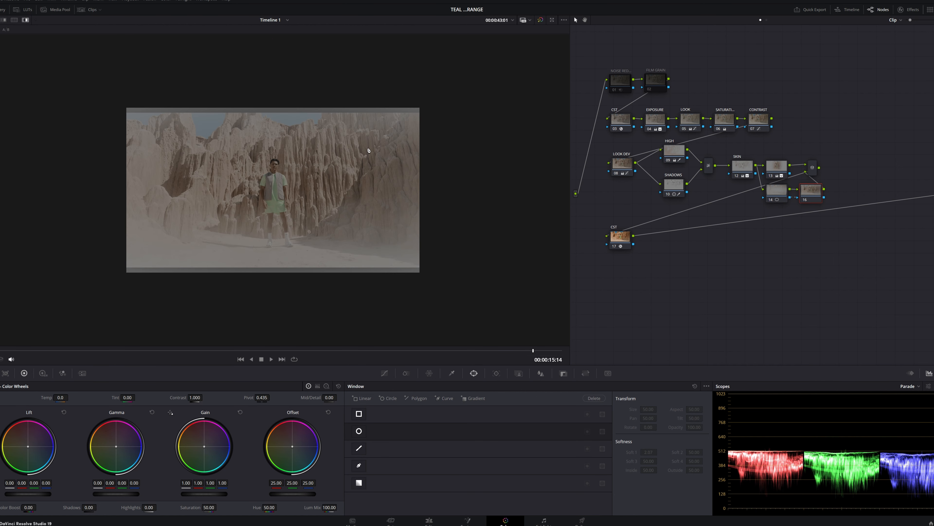
{"action": "left_click", "coordinate": [782, 193]}
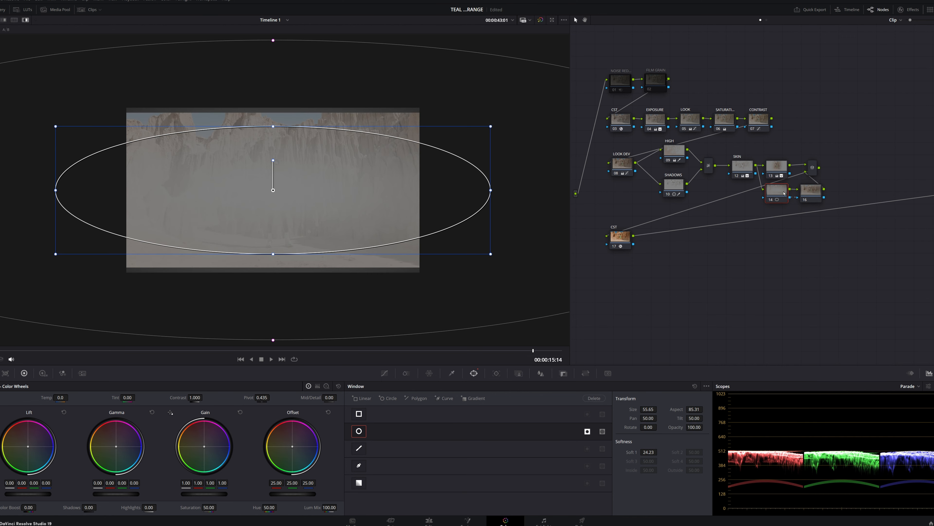
Step: Turn on editable splines for the inverted-window node and pull its custom curve's shadow handle down to darken the frame edges
{"action": "left_click", "coordinate": [385, 373]}
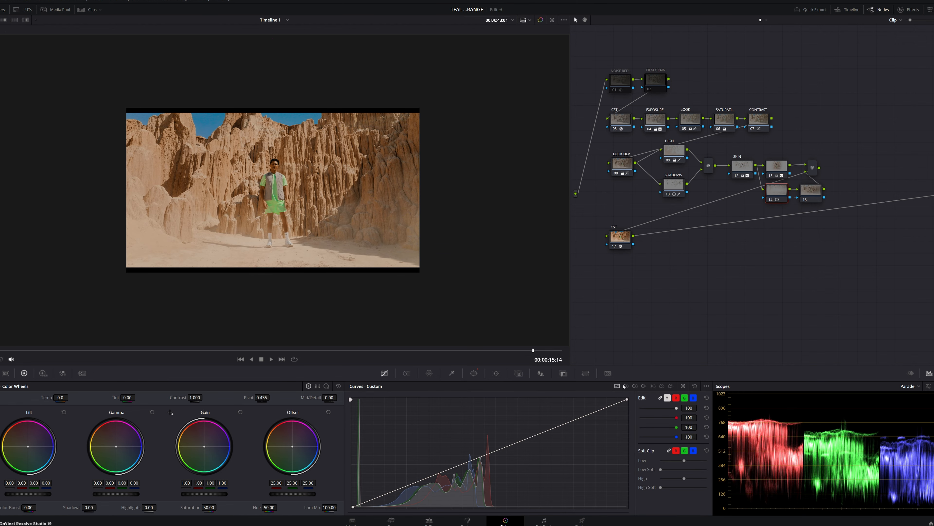
{"action": "left_click", "coordinate": [708, 386]}
{"action": "left_click", "coordinate": [727, 429]}
{"action": "left_click_drag", "start_coordinate": [354, 508], "coordinate": [354, 506]}
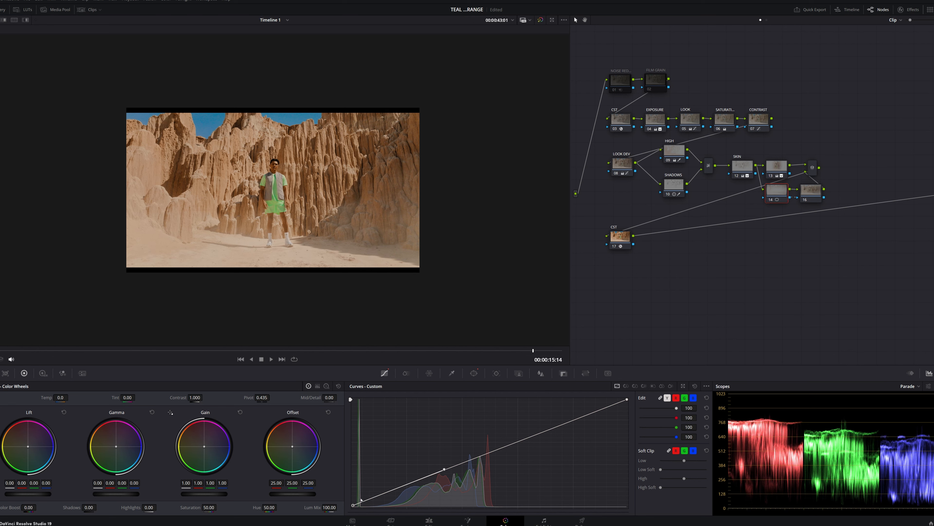
{"action": "left_click_drag", "start_coordinate": [445, 471], "coordinate": [449, 493]}
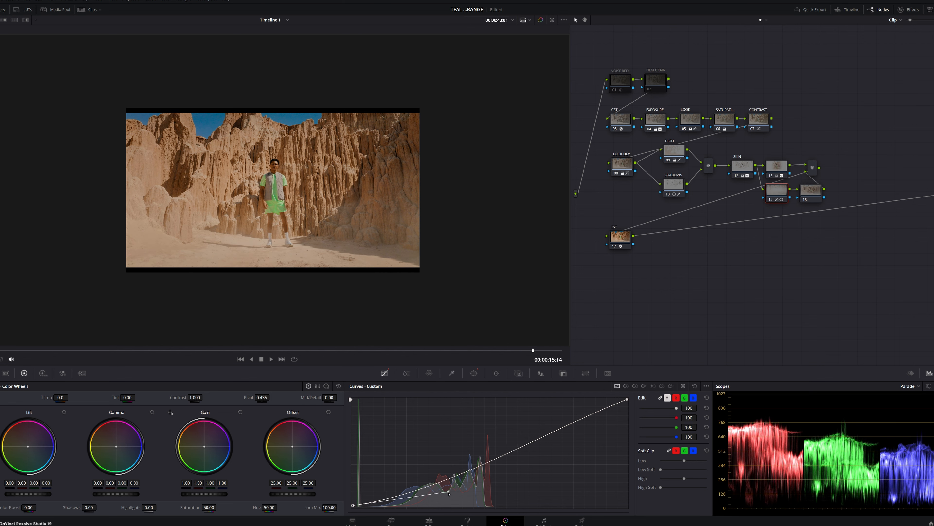
Step: On the serial node after the vignette, reshape the custom curve's highlight handle and lower its white point slightly
{"action": "left_click", "coordinate": [811, 192]}
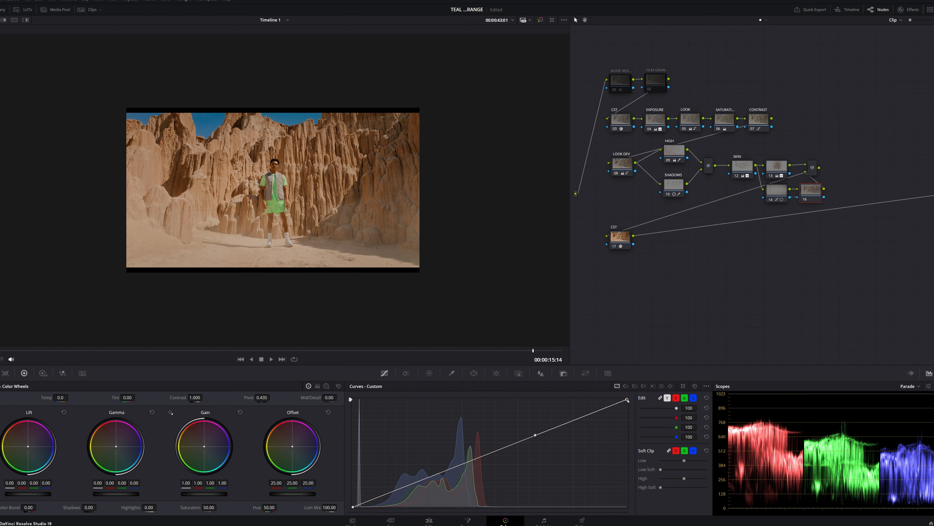
{"action": "left_click_drag", "start_coordinate": [535, 435], "coordinate": [497, 440]}
{"action": "left_click_drag", "start_coordinate": [628, 400], "coordinate": [629, 406]}
{"action": "key", "text": "shift+z"}
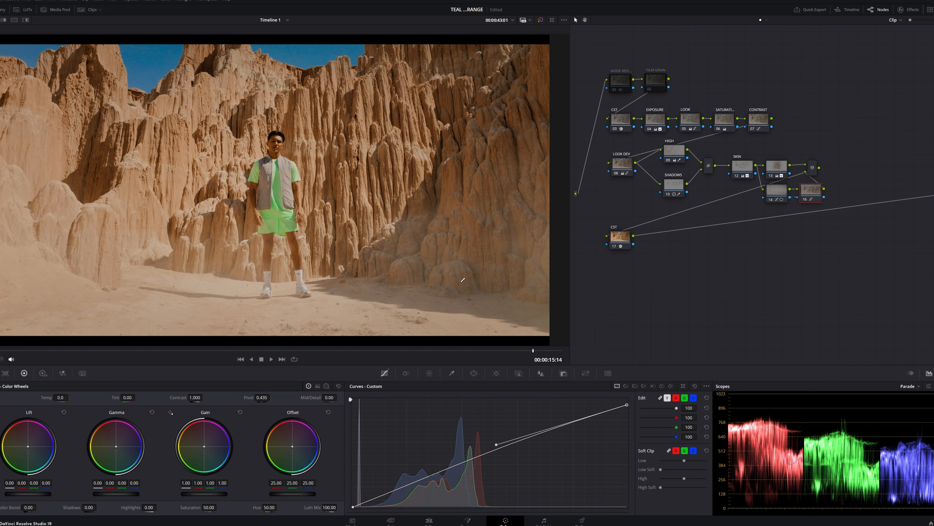
Step: Compare the frame with the two vignette nodes repeatedly disabled and enabled together
{"action": "left_click_drag", "start_coordinate": [829, 196], "coordinate": [758, 185]}
{"action": "key", "text": "ctrl+d"}
{"action": "key", "text": "ctrl+d"}
{"action": "key", "text": "ctrl+d"}
{"action": "key", "text": "ctrl+d"}
{"action": "key", "text": "ctrl+d"}
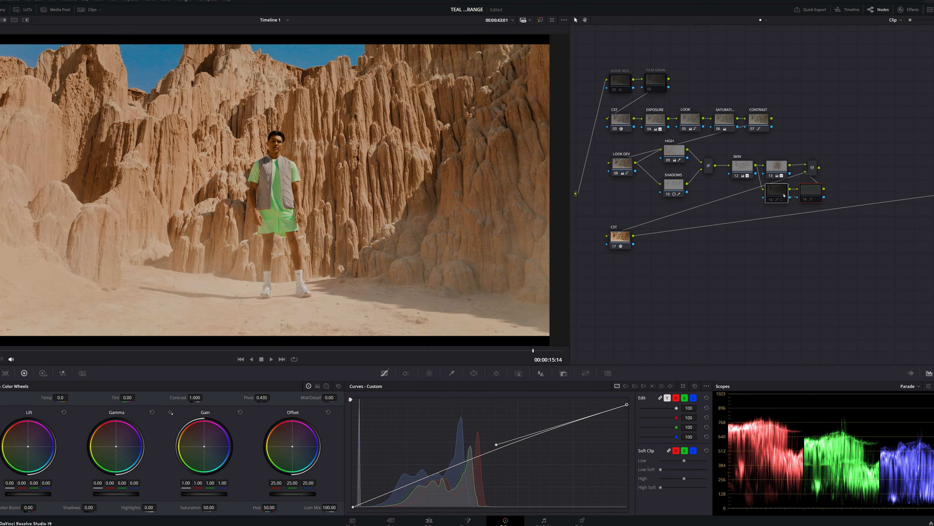
{"action": "key", "text": "ctrl+d"}
{"action": "key", "text": "ctrl+d"}
{"action": "key", "text": "ctrl+d"}
{"action": "key", "text": "ctrl+d"}
{"action": "key", "text": "ctrl+d"}
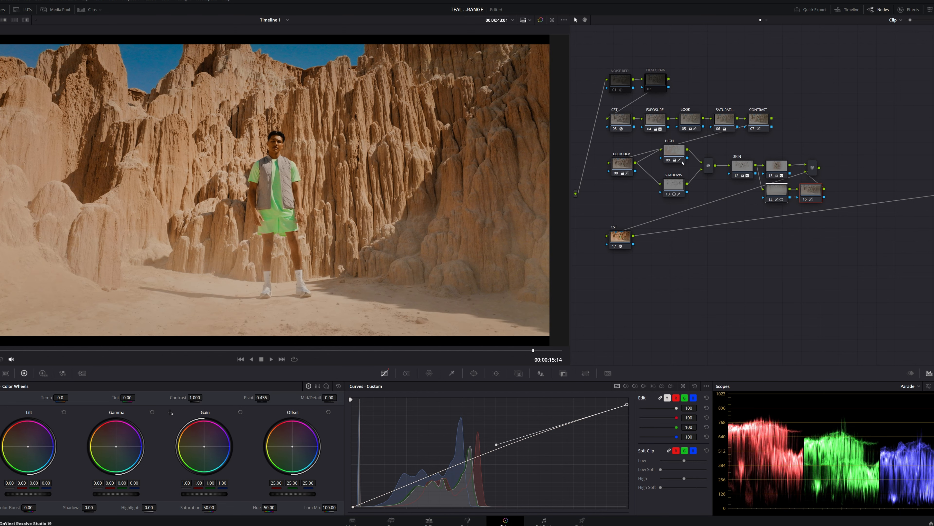
Step: Lower the SATURATION node's gain slightly and set the red saturation in the LOOK DEV node's Hue Vs Sat curve to 0.69
{"action": "left_click", "coordinate": [734, 119]}
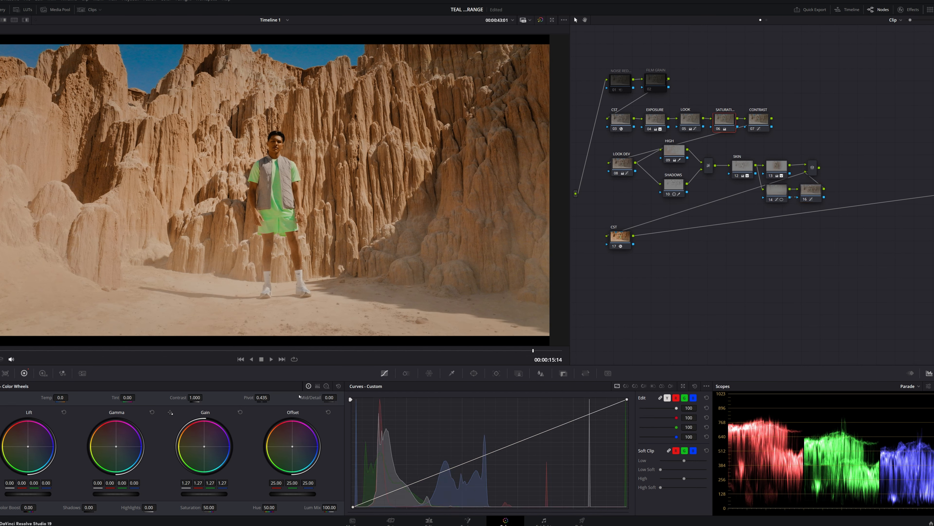
{"action": "left_click_drag", "start_coordinate": [204, 494], "coordinate": [197, 494]}
{"action": "left_click", "coordinate": [613, 175]}
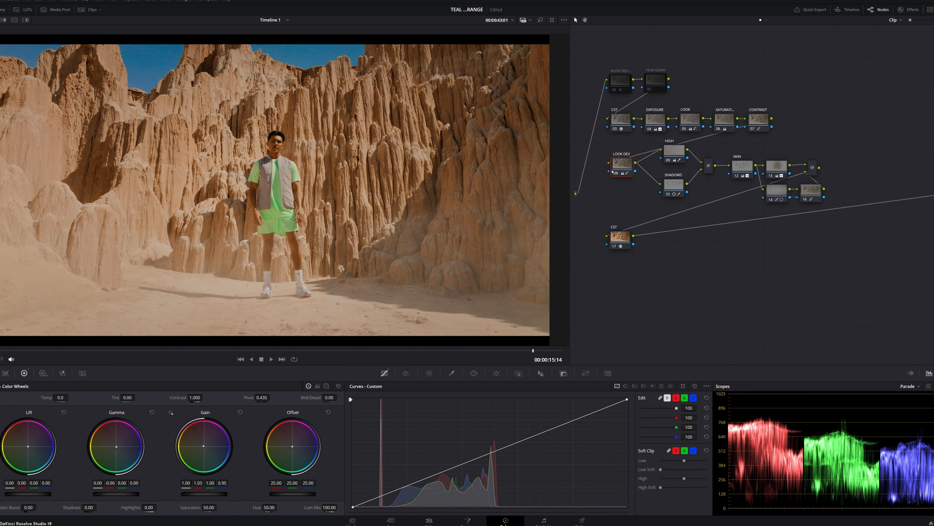
{"action": "left_click", "coordinate": [635, 385]}
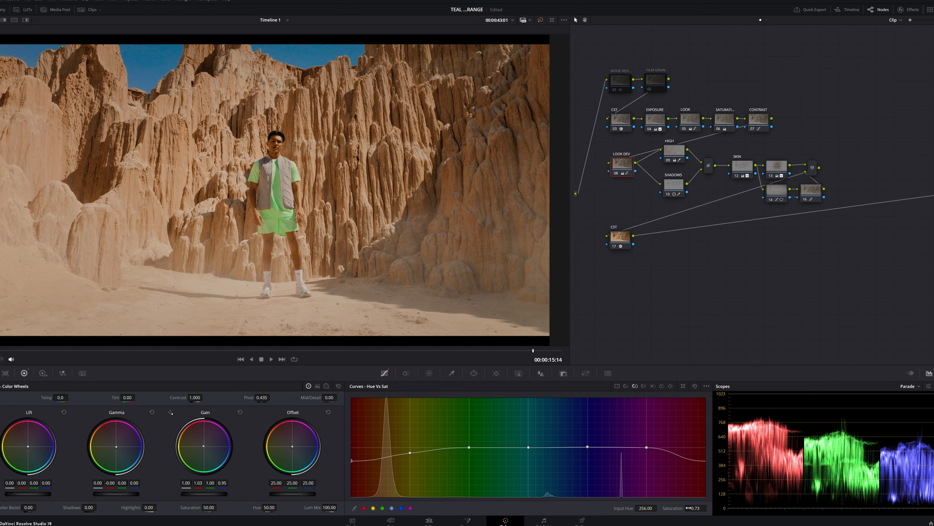
{"action": "left_click_drag", "start_coordinate": [696, 507], "coordinate": [691, 508]}
Step: Play the clip back from its start to review the vignetted grade, and save the project
{"action": "left_click_drag", "start_coordinate": [530, 351], "coordinate": [1, 350]}
{"action": "key", "text": "space"}
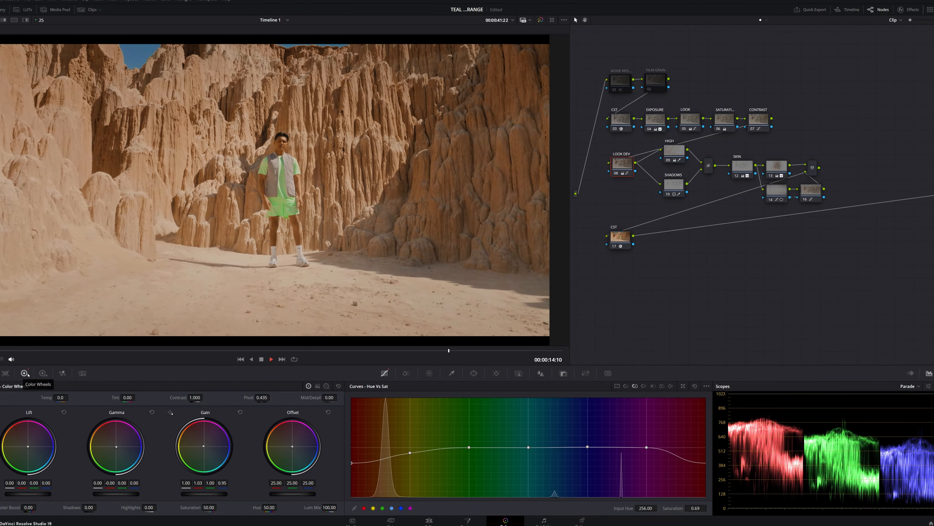
{"action": "key", "text": "space"}
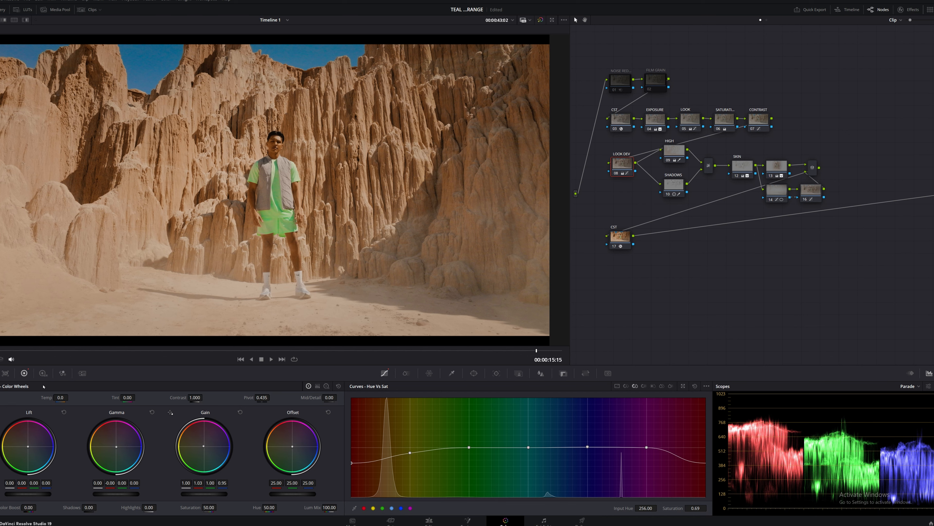
{"action": "key", "text": "ctrl+s"}
Step: Enable the noise reduction node, compare the sky and rock edges with it off and on, and show the motion effects settings
{"action": "left_click", "coordinate": [625, 82]}
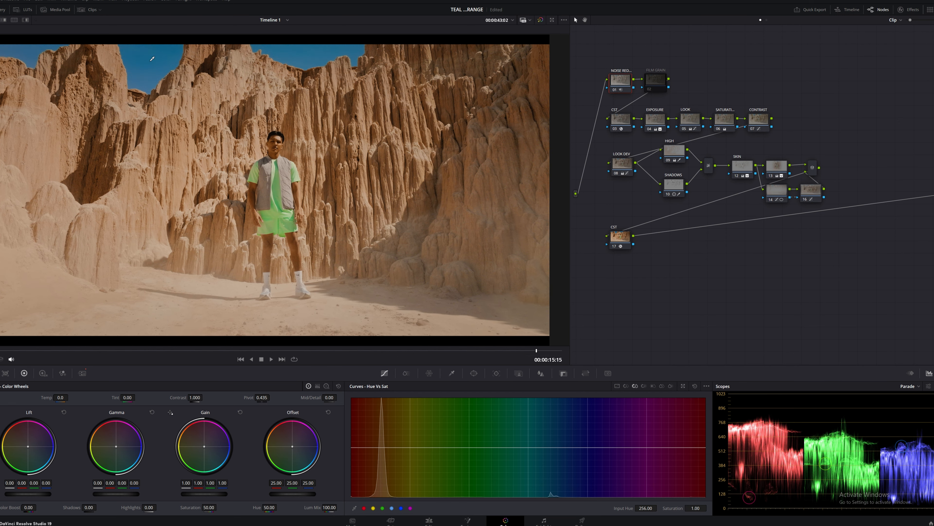
{"action": "scroll", "coordinate": [284, 155], "scroll_direction": "up", "scroll_amount": 5}
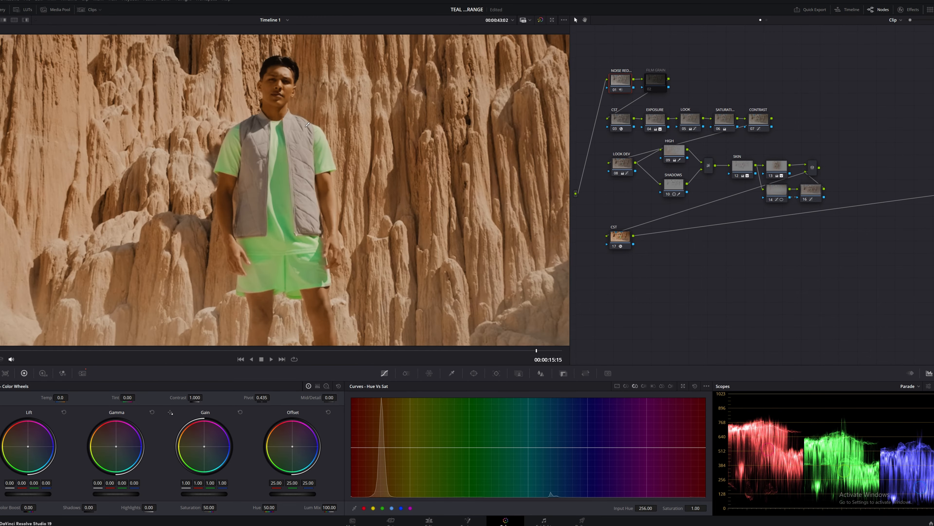
{"action": "scroll", "coordinate": [253, 234], "scroll_direction": "up", "scroll_amount": 2}
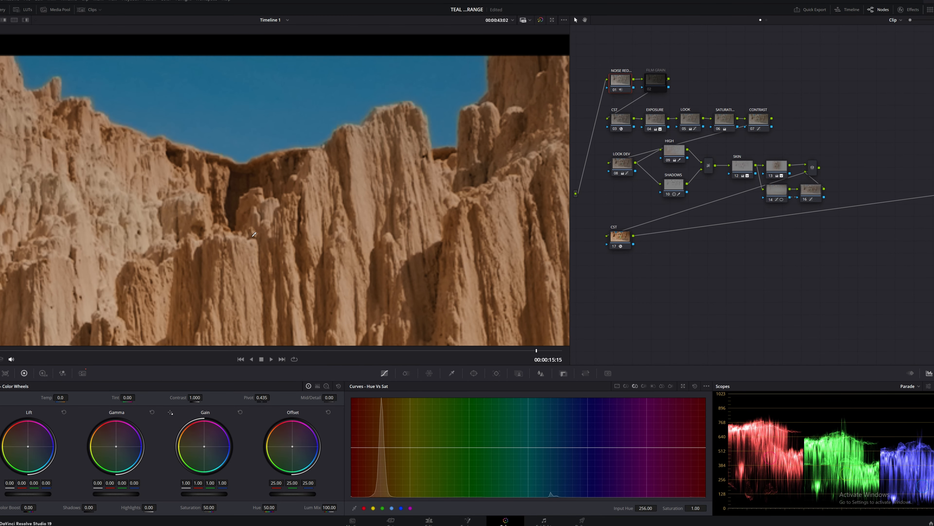
{"action": "key", "text": "ctrl+d"}
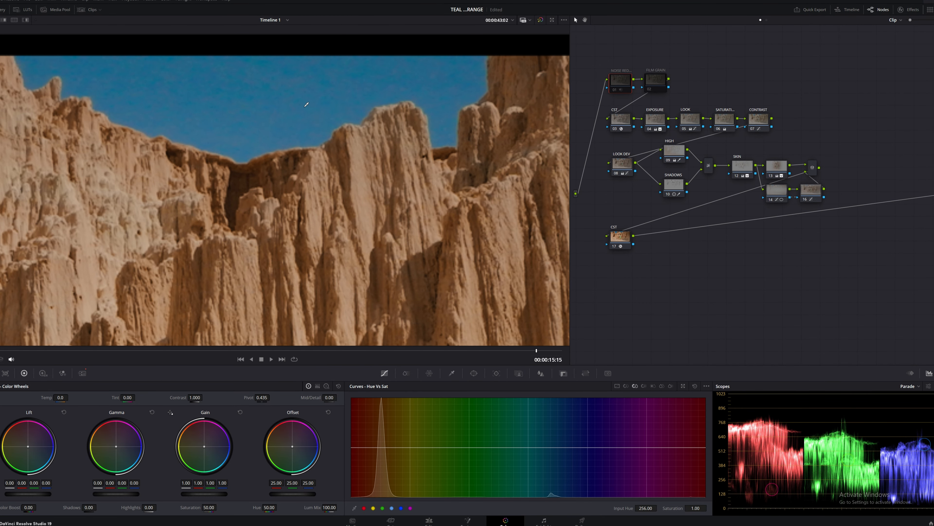
{"action": "key", "text": "ctrl+d"}
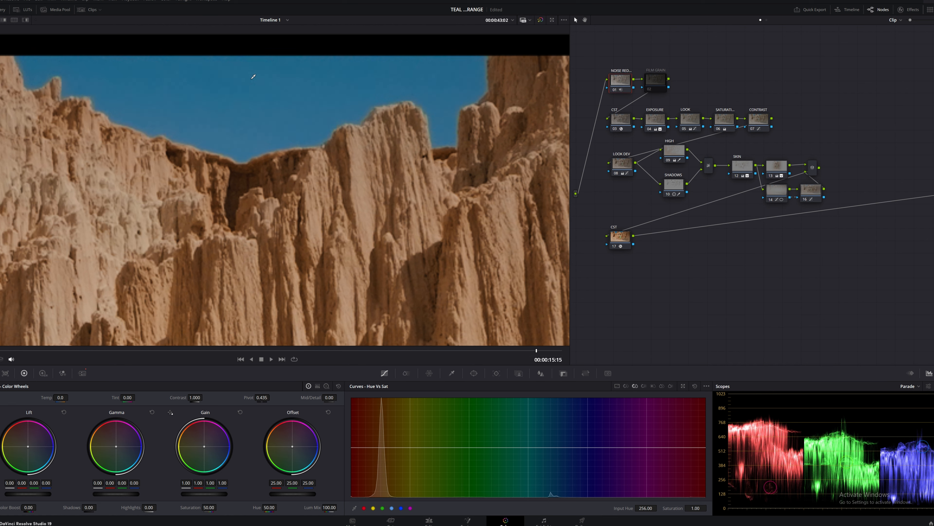
{"action": "left_click", "coordinate": [82, 373]}
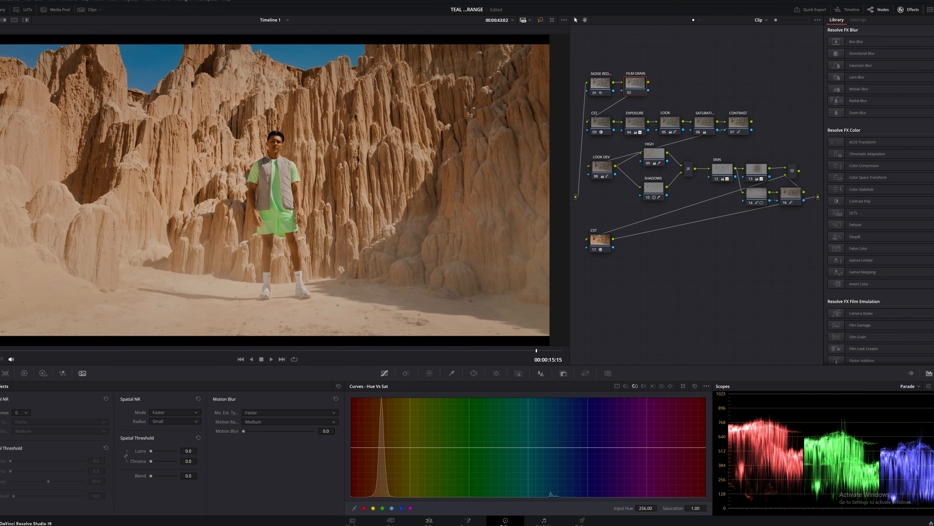
Step: Apply the Film Grain effect to the FILM GRAIN node with the 16mm 500T preset and inspect the grain up close on the man
{"action": "type", "text": "ILM GR"}
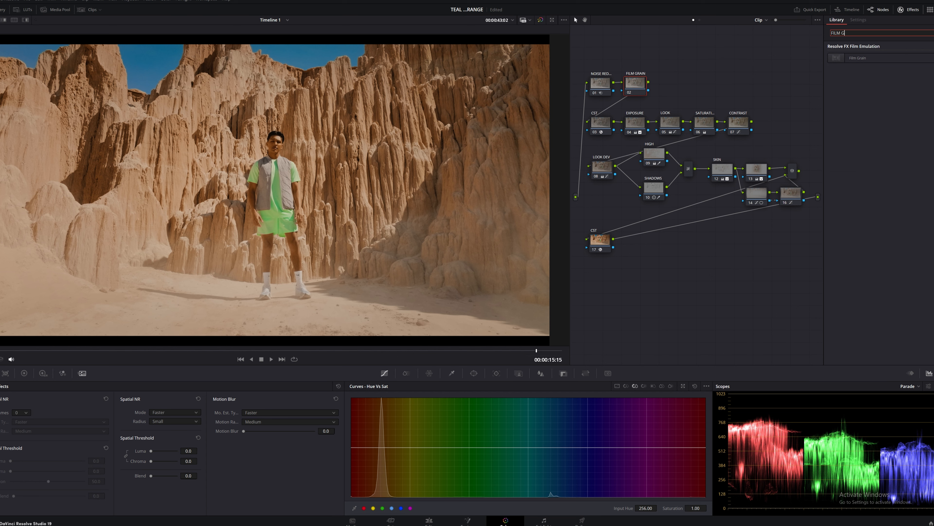
{"action": "left_click_drag", "start_coordinate": [881, 55], "coordinate": [636, 83]}
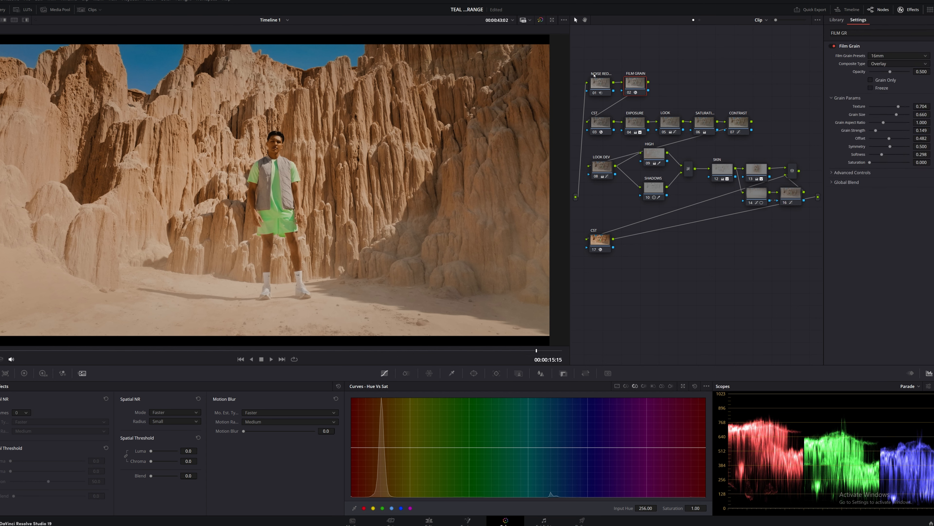
{"action": "left_click", "coordinate": [874, 56]}
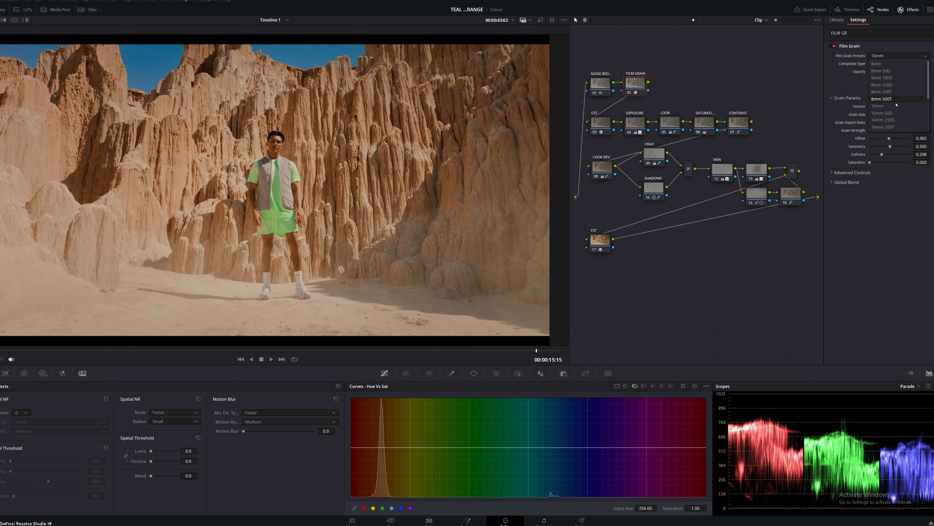
{"action": "left_click", "coordinate": [883, 127]}
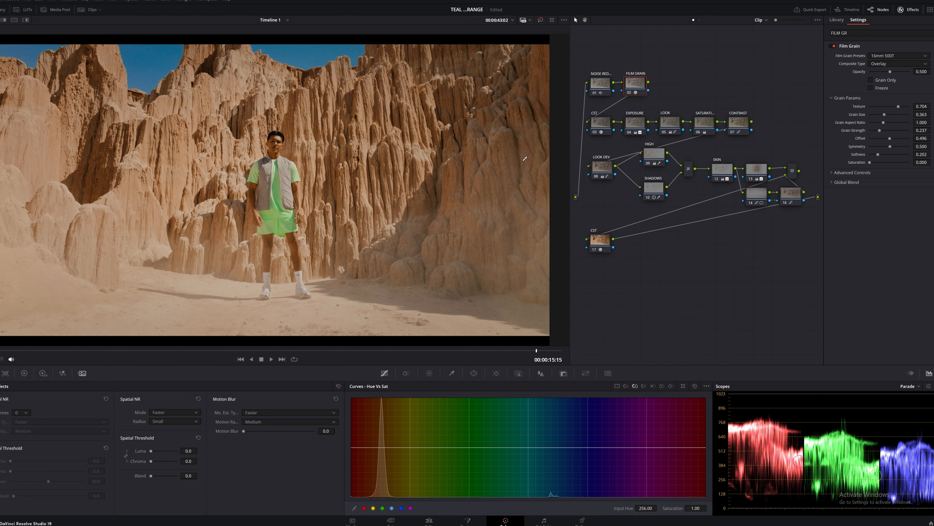
{"action": "scroll", "coordinate": [431, 132], "scroll_direction": "up", "scroll_amount": 5}
{"action": "scroll", "coordinate": [429, 135], "scroll_direction": "up", "scroll_amount": 2}
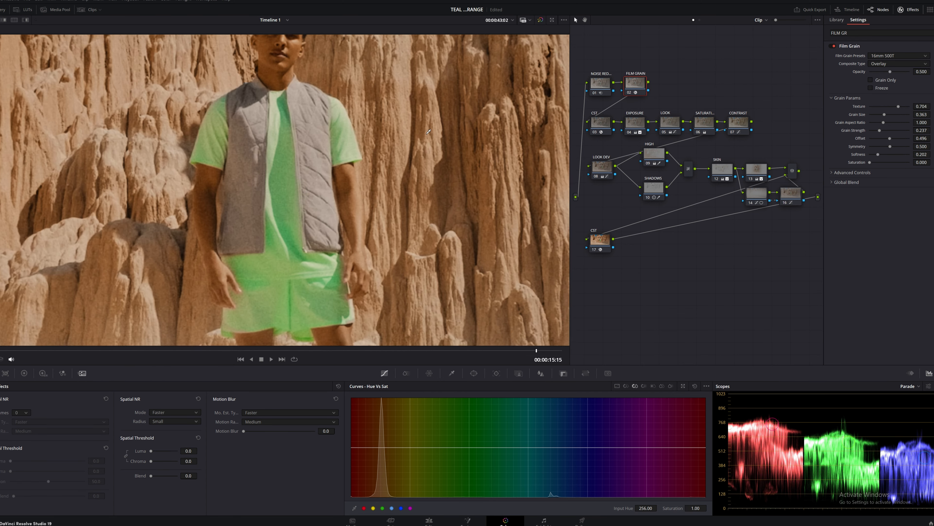
Step: Reduce the film grain to a texture of 0.679, a grain size of 0.215 and a grain strength of 0.117
{"action": "left_click_drag", "start_coordinate": [339, 168], "coordinate": [161, 436]}
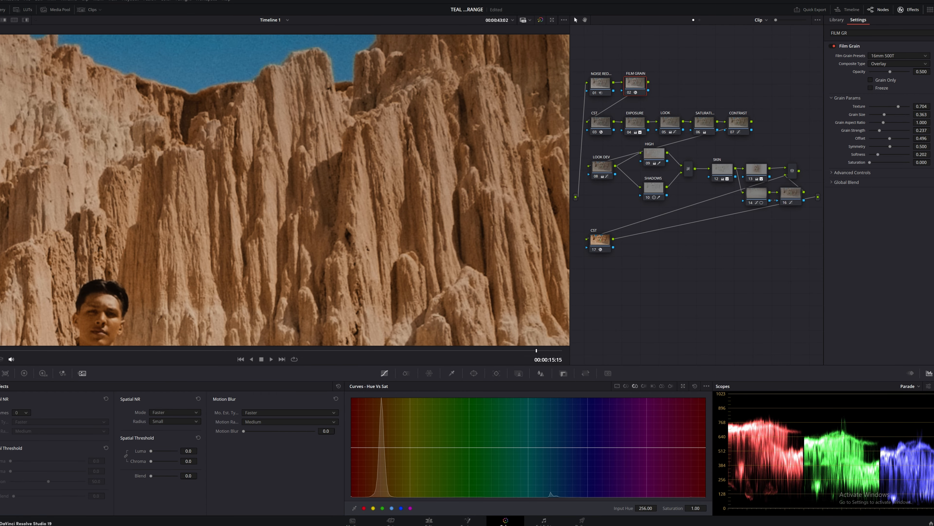
{"action": "left_click_drag", "start_coordinate": [921, 115], "coordinate": [905, 115]}
{"action": "left_click_drag", "start_coordinate": [922, 130], "coordinate": [915, 130]}
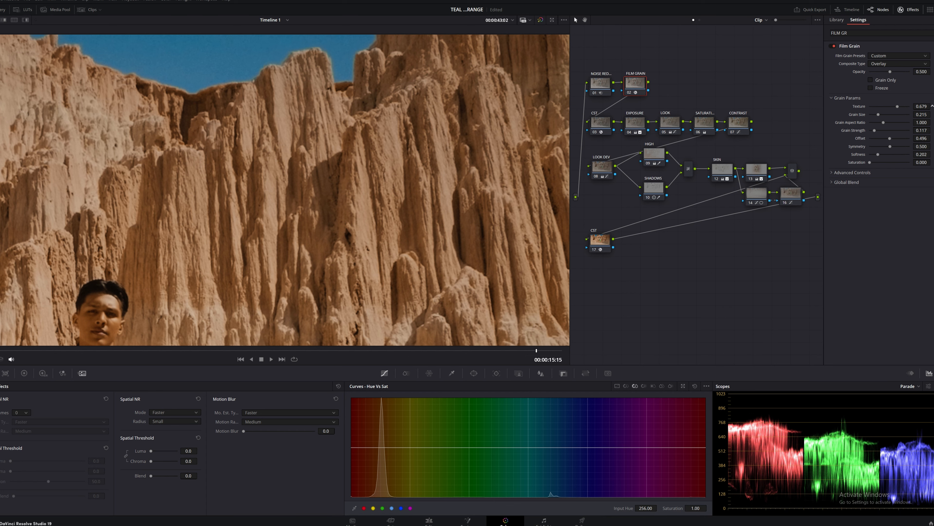
Step: Look through the Film Grain effect's advanced controls and global blend settings
{"action": "left_click", "coordinate": [882, 172]}
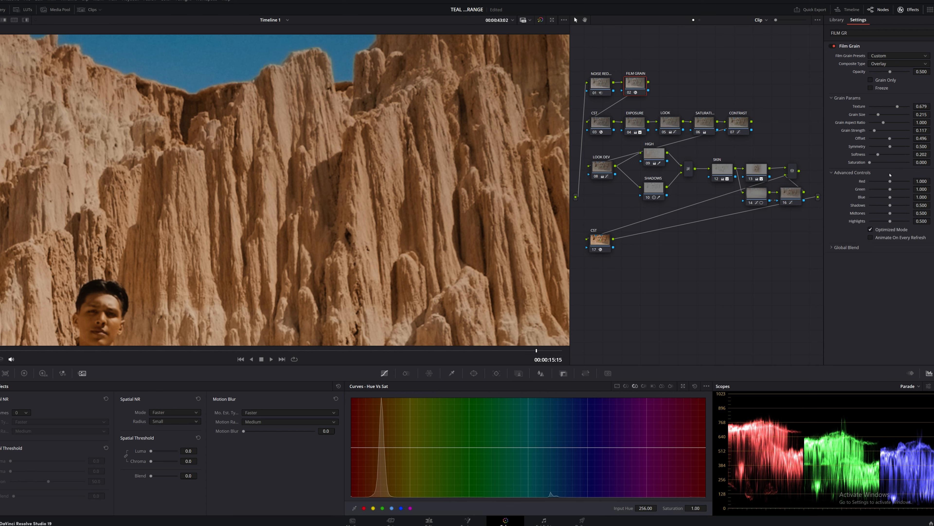
{"action": "left_click", "coordinate": [887, 175]}
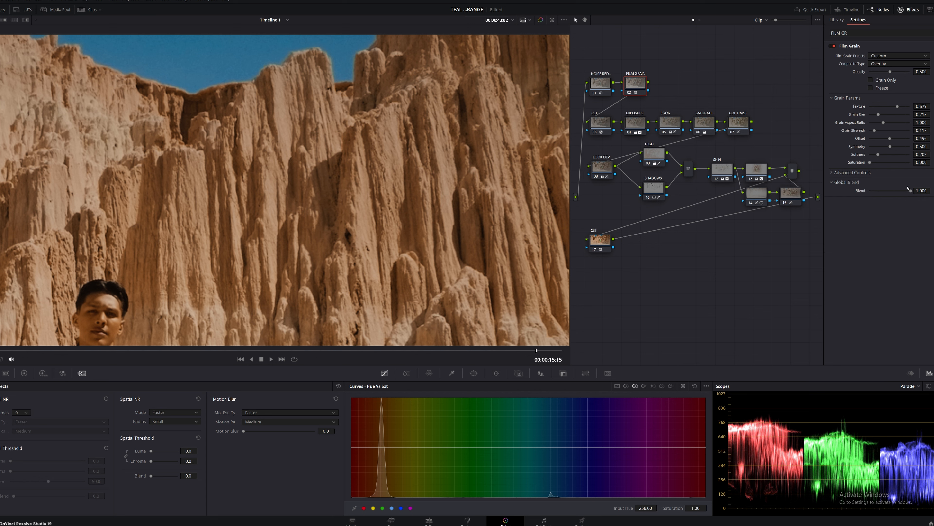
{"action": "left_click", "coordinate": [898, 186]}
{"action": "left_click", "coordinate": [870, 81]}
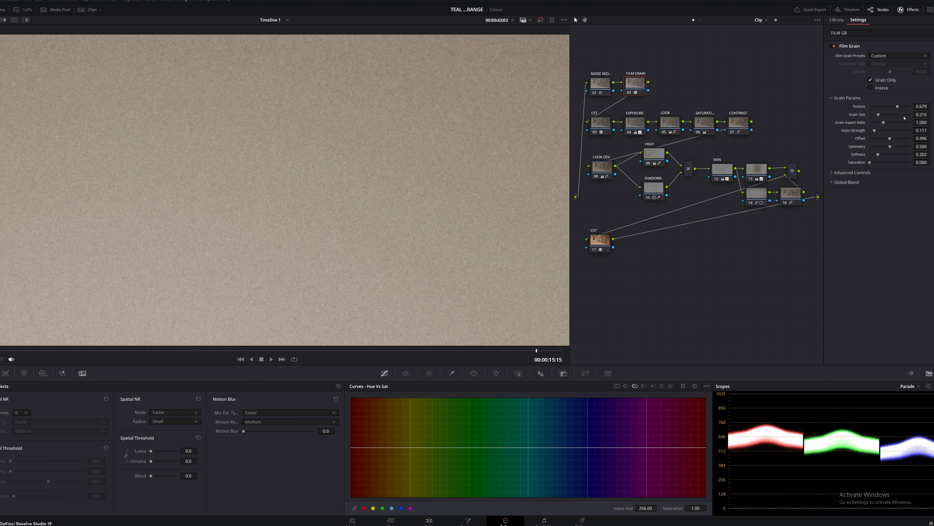
{"action": "left_click_drag", "start_coordinate": [927, 137], "coordinate": [922, 137]}
{"action": "key", "text": "ctrl+z"}
{"action": "key", "text": "ctrl+z"}
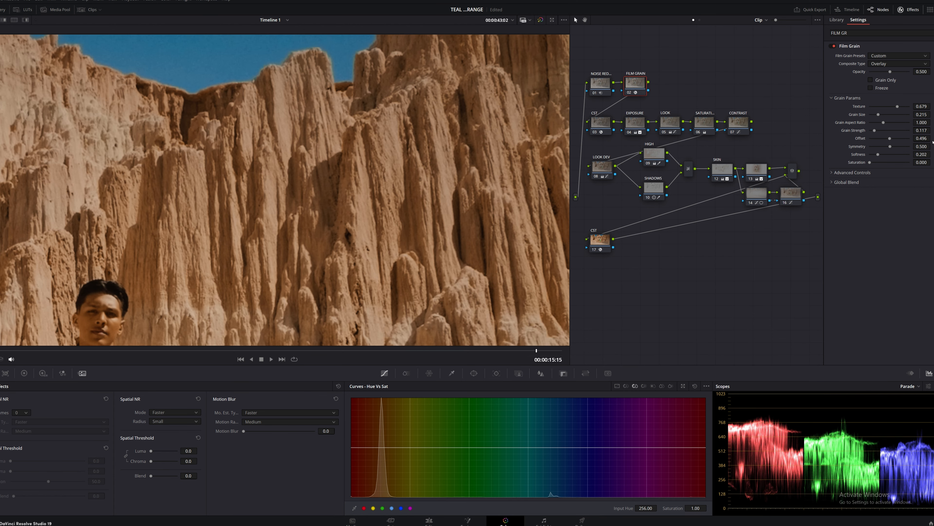
Step: Isolate the grain in the viewer and adjust its grain size and grain strength
{"action": "left_click", "coordinate": [871, 80]}
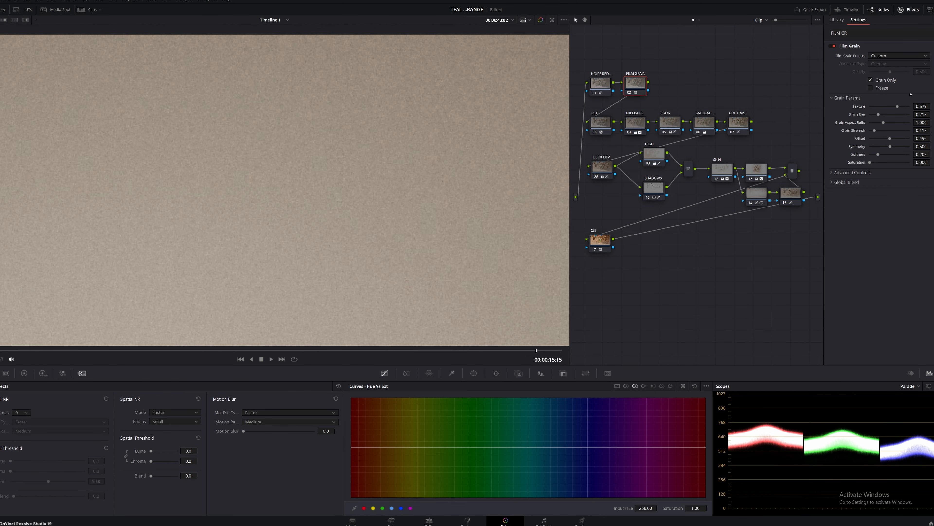
{"action": "left_click_drag", "start_coordinate": [924, 114], "coordinate": [916, 114]}
{"action": "left_click_drag", "start_coordinate": [921, 130], "coordinate": [932, 130]}
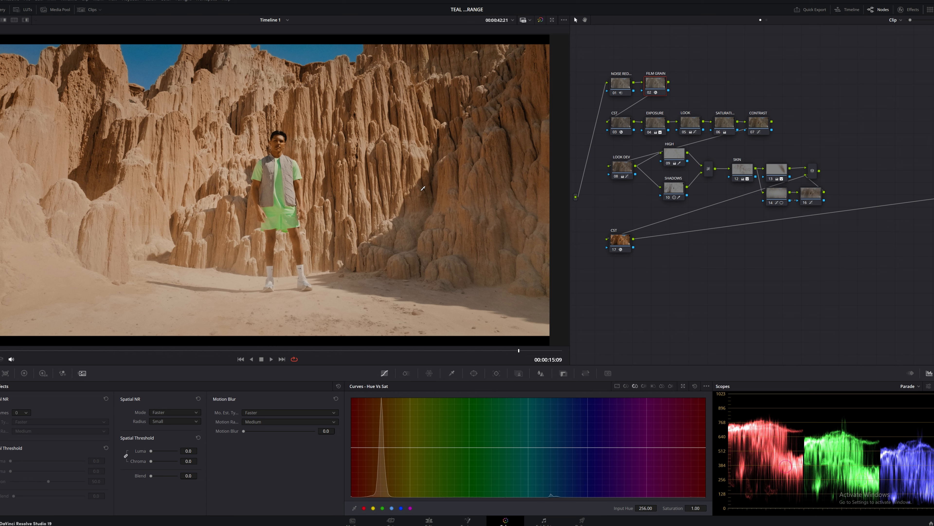
Step: Examine the man's graded clip up close and play the timeline from the first desert clip to review the finished grade
{"action": "scroll", "coordinate": [323, 243], "scroll_direction": "up", "scroll_amount": 2}
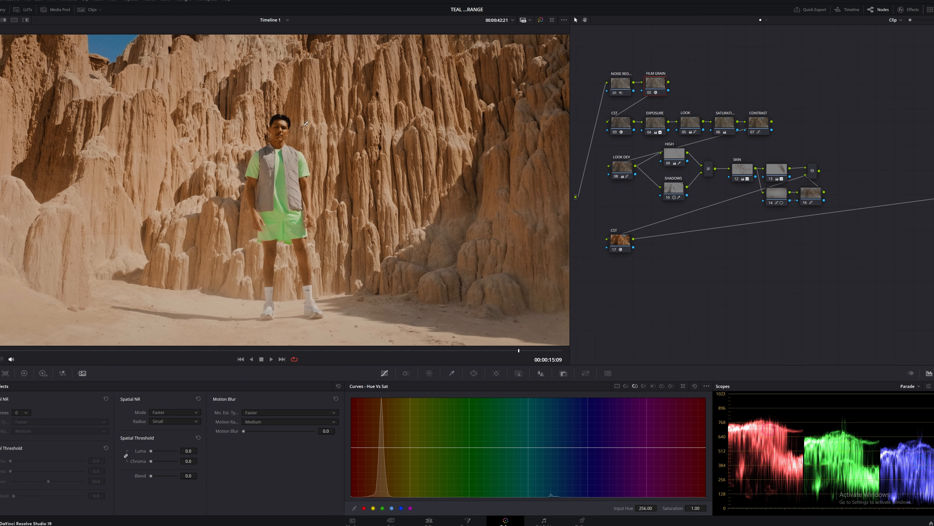
{"action": "scroll", "coordinate": [306, 124], "scroll_direction": "down", "scroll_amount": 2}
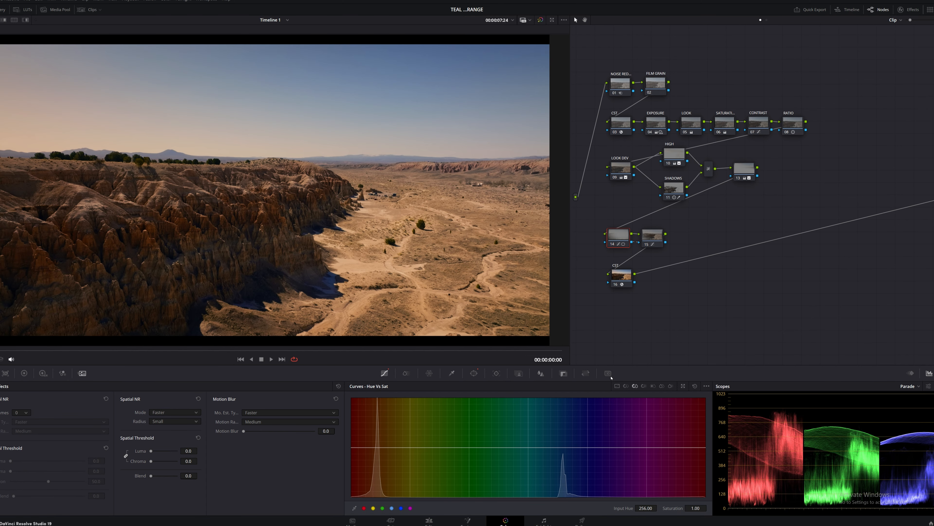
{"action": "key", "text": "space"}
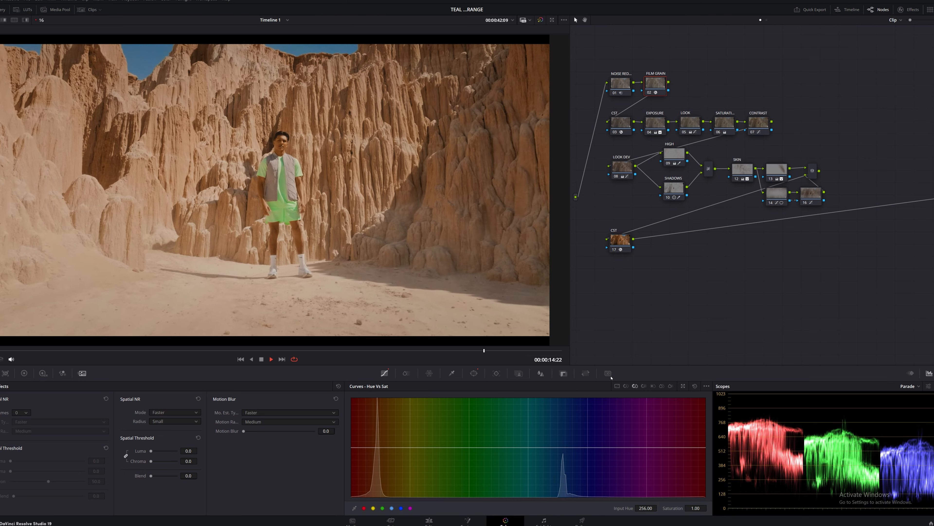
{"action": "key", "text": "space"}
Step: Disable all nodes on the man's clip to show the ungraded image, and re-enable the two CST nodes
{"action": "key", "text": "alt+d"}
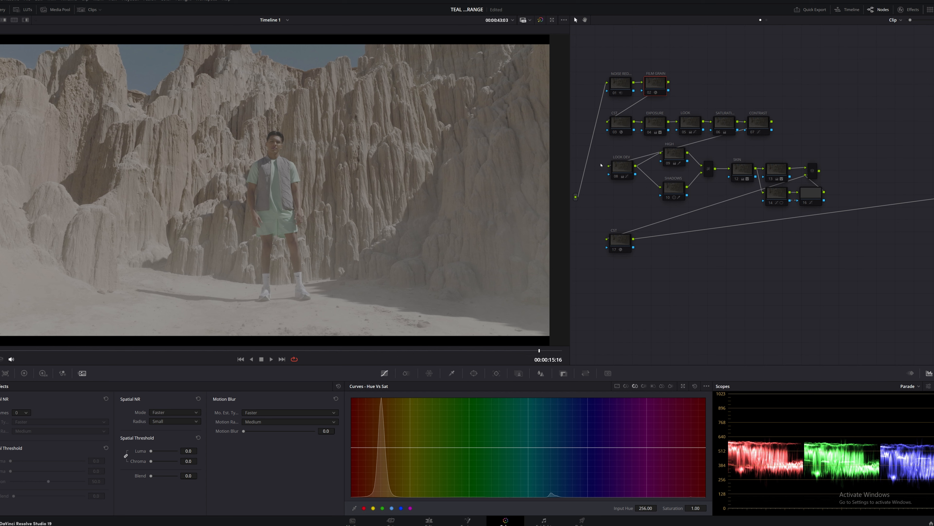
{"action": "left_click", "coordinate": [621, 127]}
{"action": "left_click", "coordinate": [619, 132]}
{"action": "left_click", "coordinate": [614, 249]}
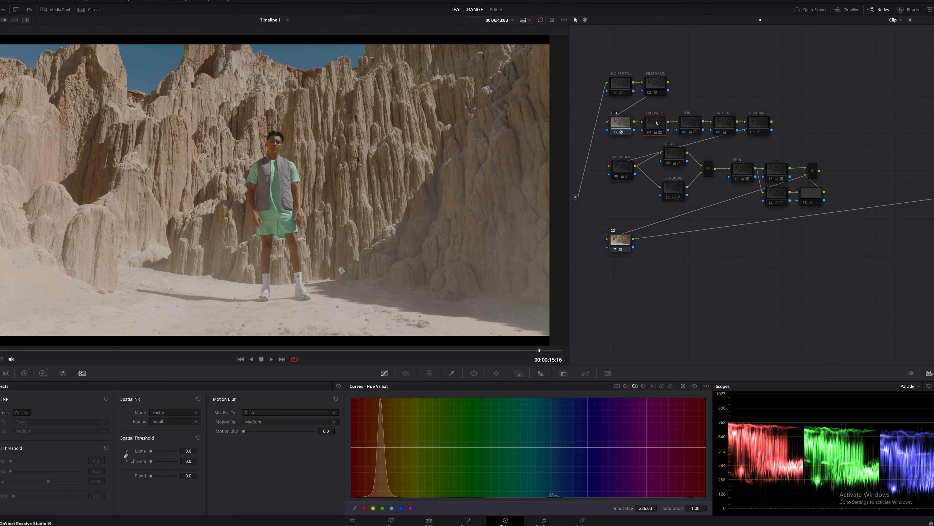
Step: Re-enable the EXPOSURE, LOOK, SATURATION and CONTRAST nodes one by one to show each node's contribution
{"action": "left_click", "coordinate": [649, 132]}
{"action": "left_click", "coordinate": [686, 124]}
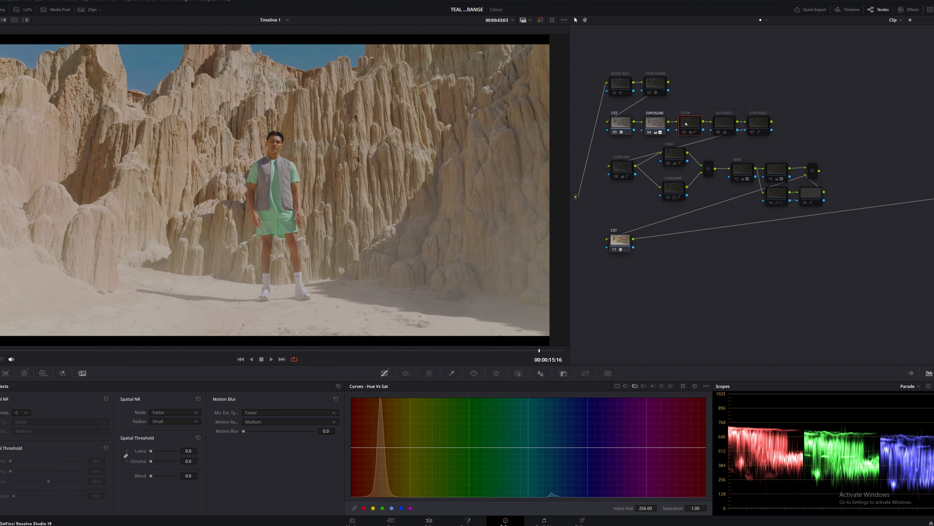
{"action": "left_click", "coordinate": [724, 124]}
{"action": "left_click", "coordinate": [758, 124]}
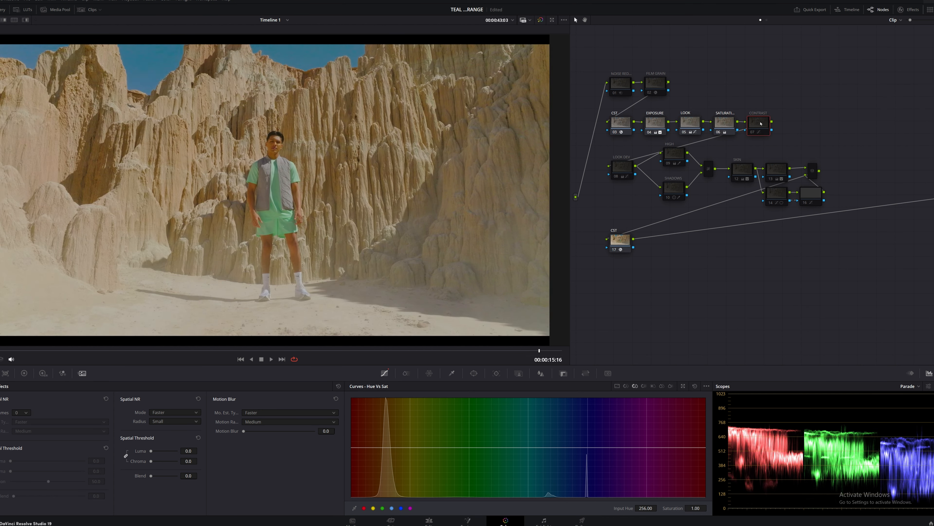
Step: Re-enable the LOOK DEV, HIGH and SHADOWS nodes to show the teal and orange look
{"action": "left_click", "coordinate": [623, 166]}
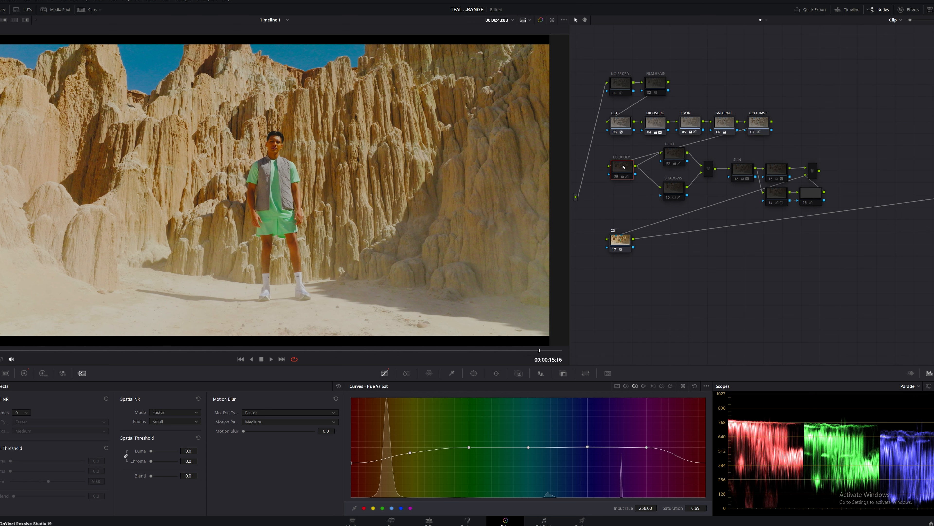
{"action": "left_click", "coordinate": [670, 166]}
{"action": "left_click", "coordinate": [674, 187]}
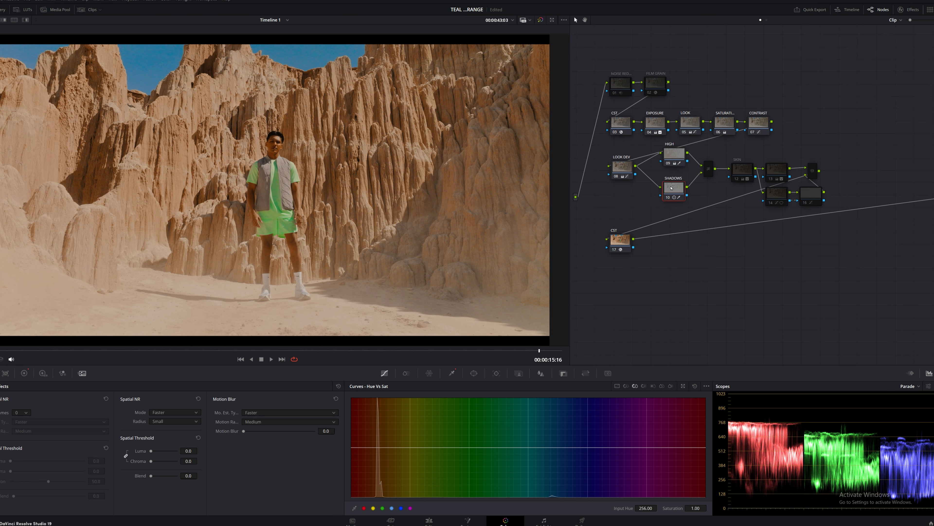
Step: Re-enable the SKIN node, compare it off and on, and re-enable the unnamed nodes and the mixer that follow it
{"action": "left_click", "coordinate": [743, 169]}
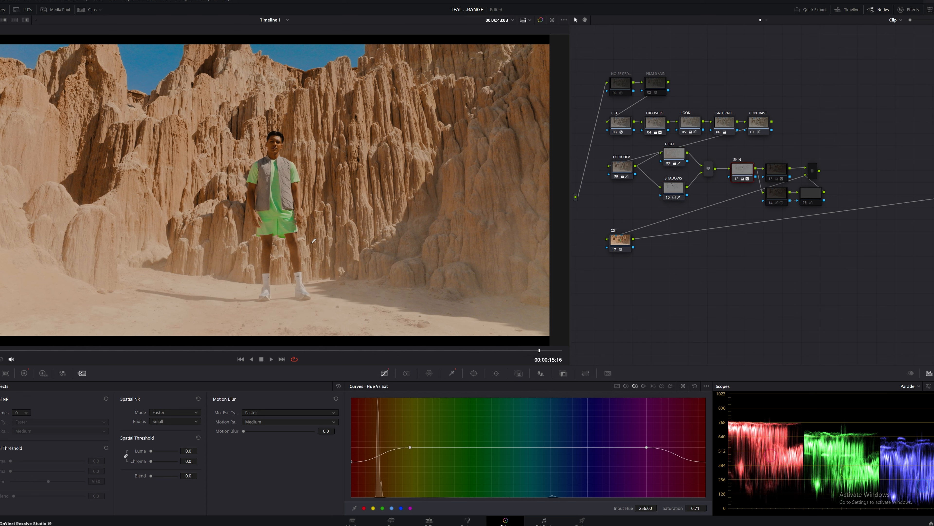
{"action": "left_click", "coordinate": [776, 172]}
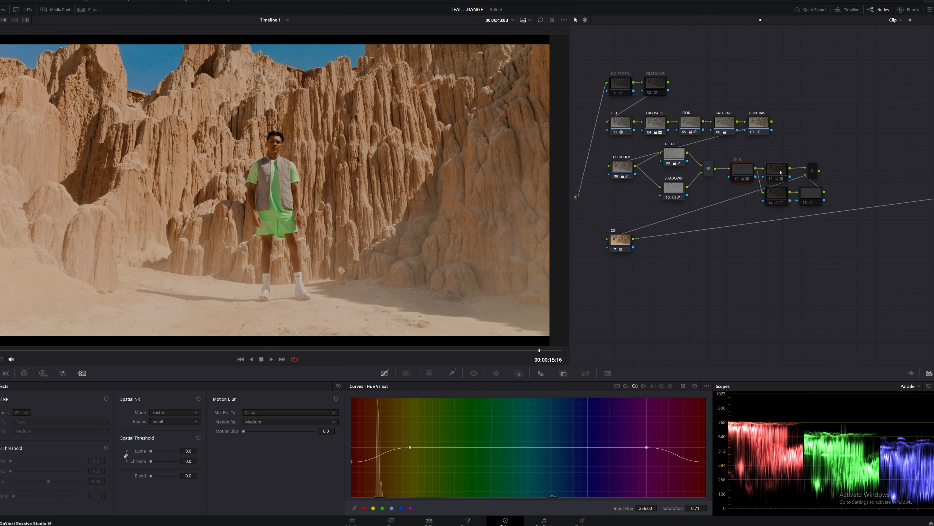
{"action": "left_click", "coordinate": [776, 195]}
{"action": "left_click", "coordinate": [812, 194]}
{"action": "left_click", "coordinate": [812, 170]}
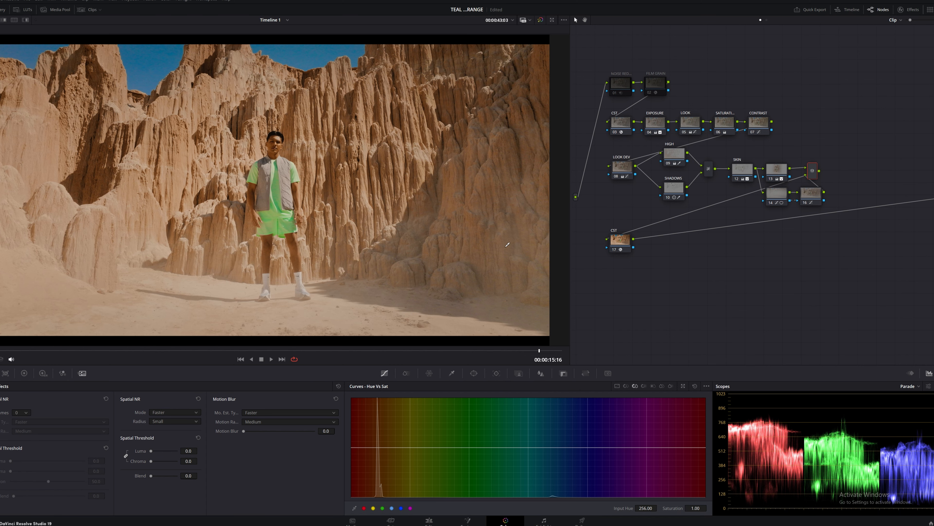